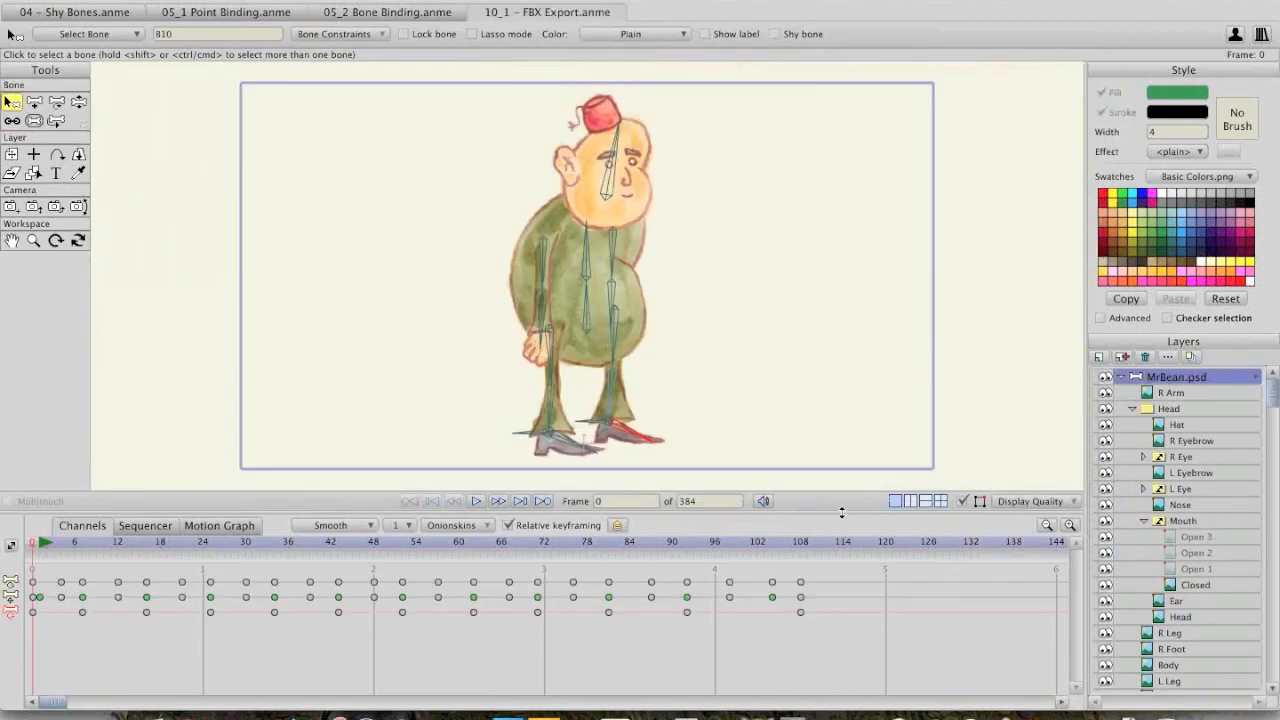
- Enlarge the canvas area by reducing the height of the timeline
{"action": "left_click_drag", "start_coordinate": [840, 512], "coordinate": [842, 553]}
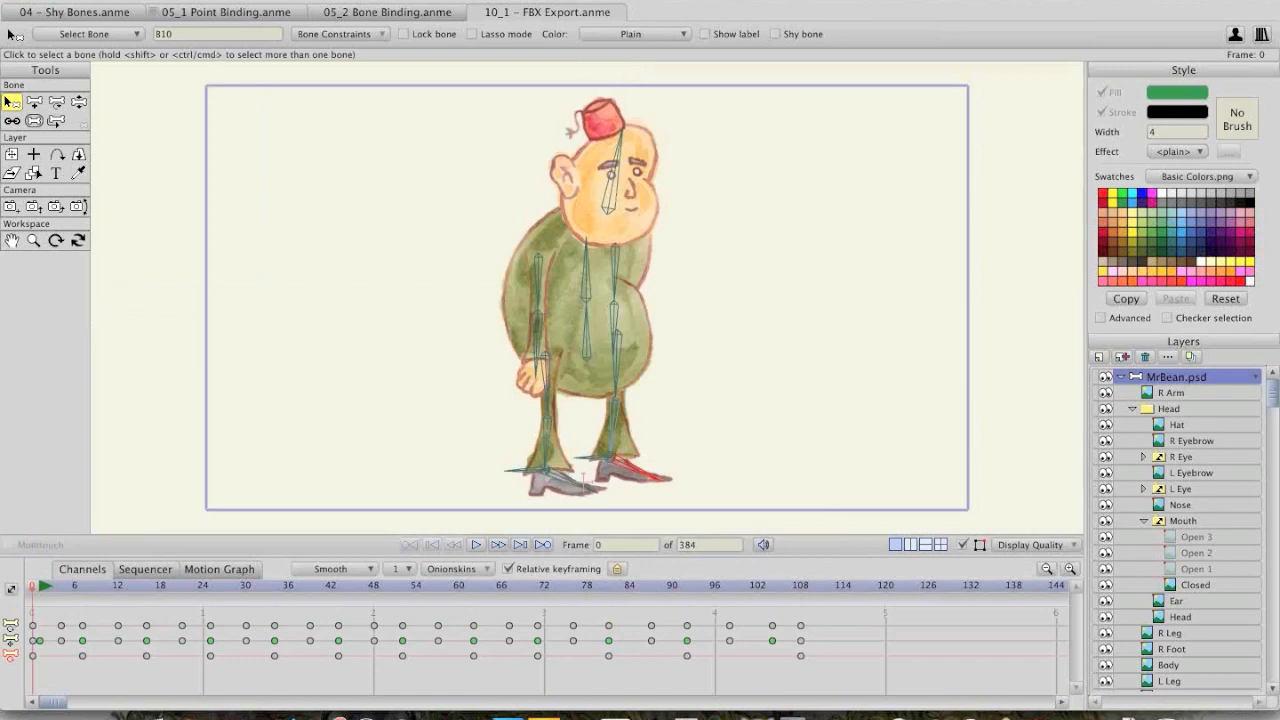
{"action": "left_click", "coordinate": [212, 0]}
{"action": "mouse_move", "coordinate": [178, 0]}
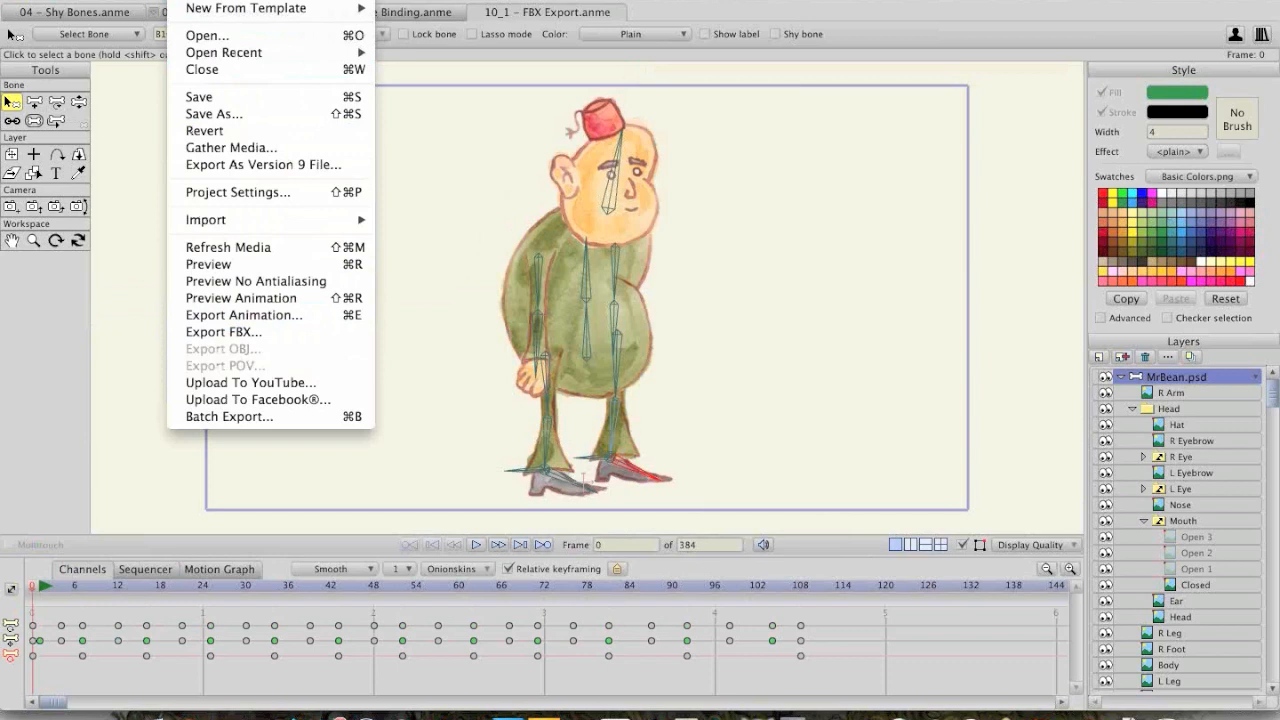
{"action": "key", "text": "Escape"}
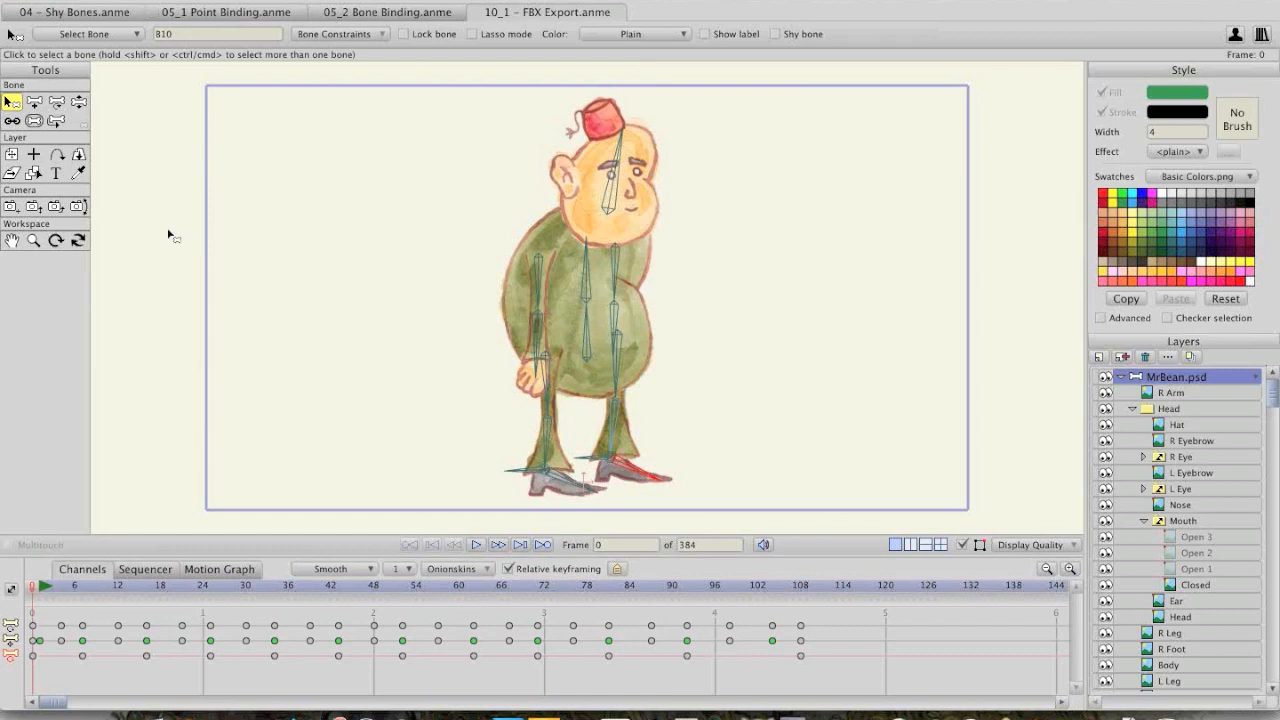
- Orbit the workspace to examine the character rig edge-on, and restore the default front view
{"action": "left_click", "coordinate": [78, 240]}
{"action": "left_click_drag", "start_coordinate": [500, 257], "coordinate": [551, 171]}
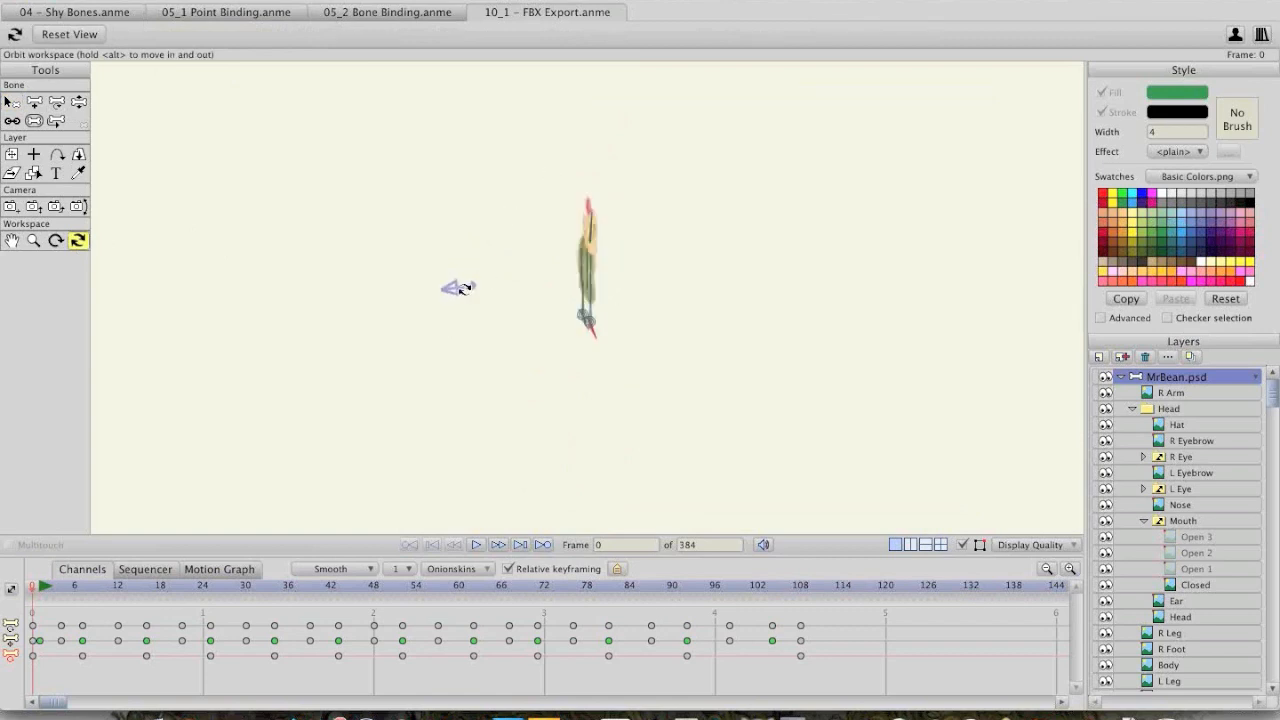
{"action": "left_click_drag", "start_coordinate": [595, 255], "coordinate": [645, 15]}
{"action": "left_click", "coordinate": [492, 0]}
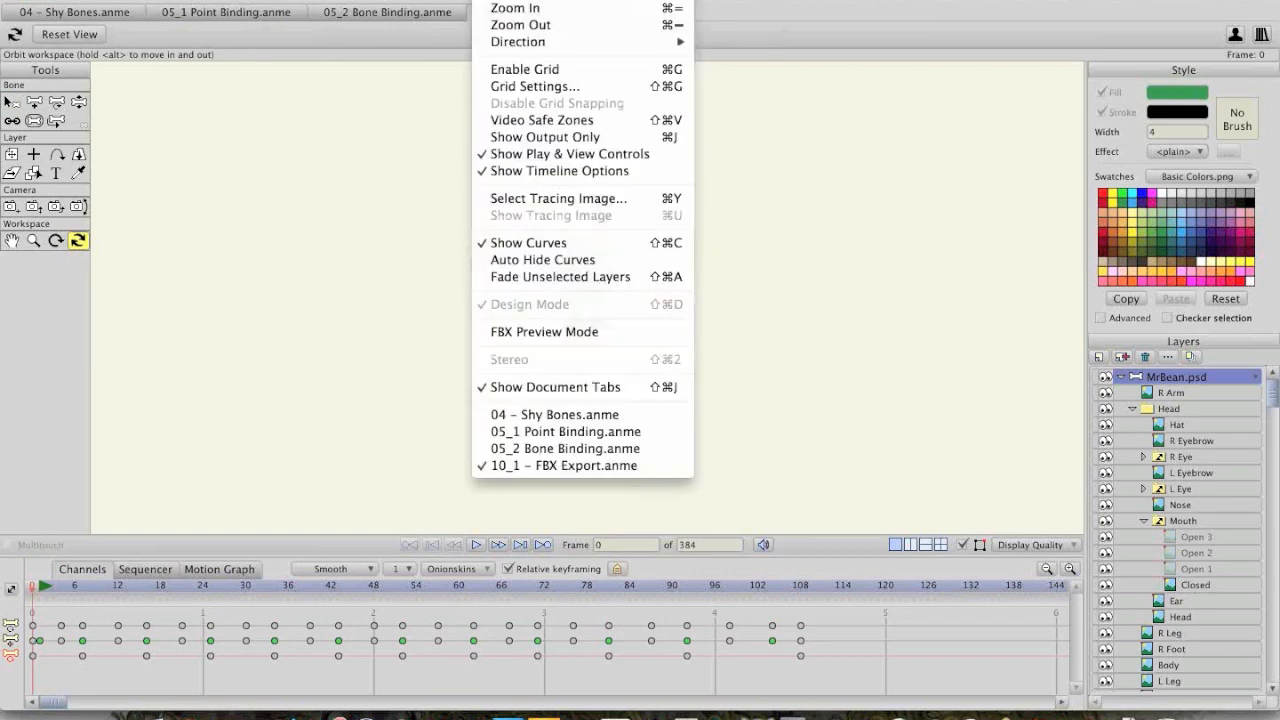
{"action": "left_click", "coordinate": [527, 7]}
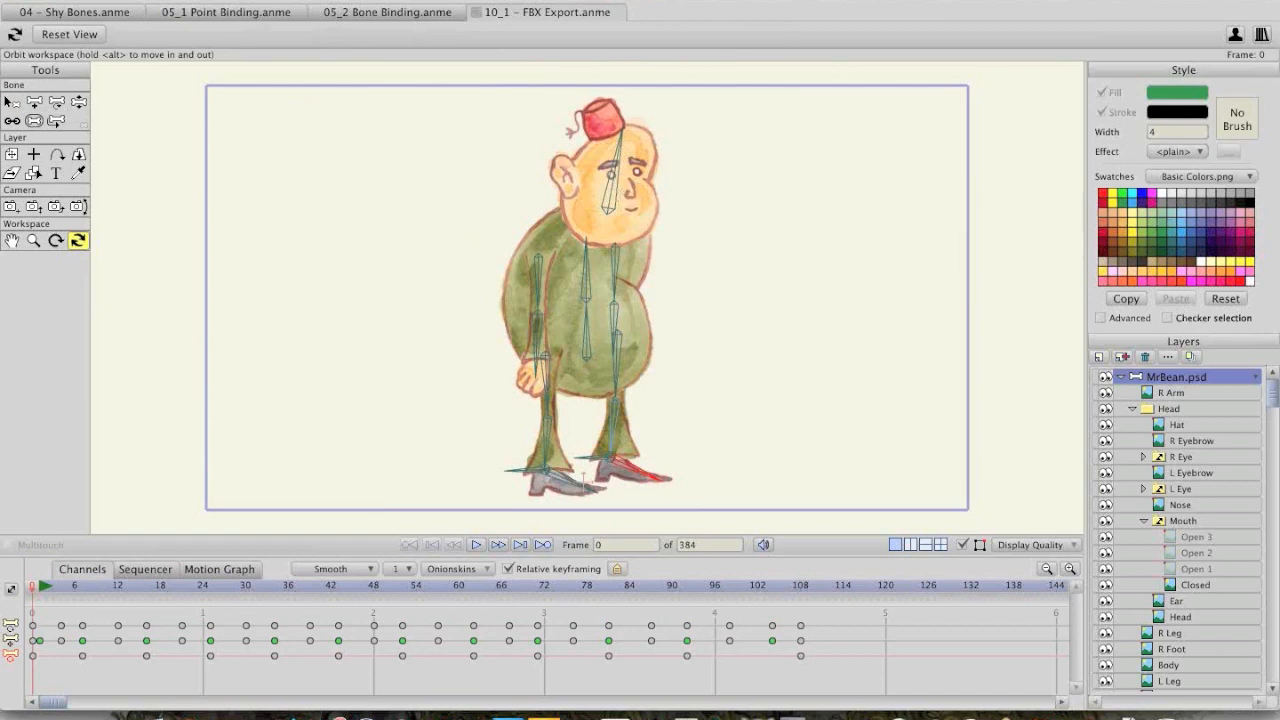
- Bring up the Actions window beside the character and play the Mainline animation
{"action": "left_click", "coordinate": [535, 2]}
{"action": "left_click", "coordinate": [608, 88]}
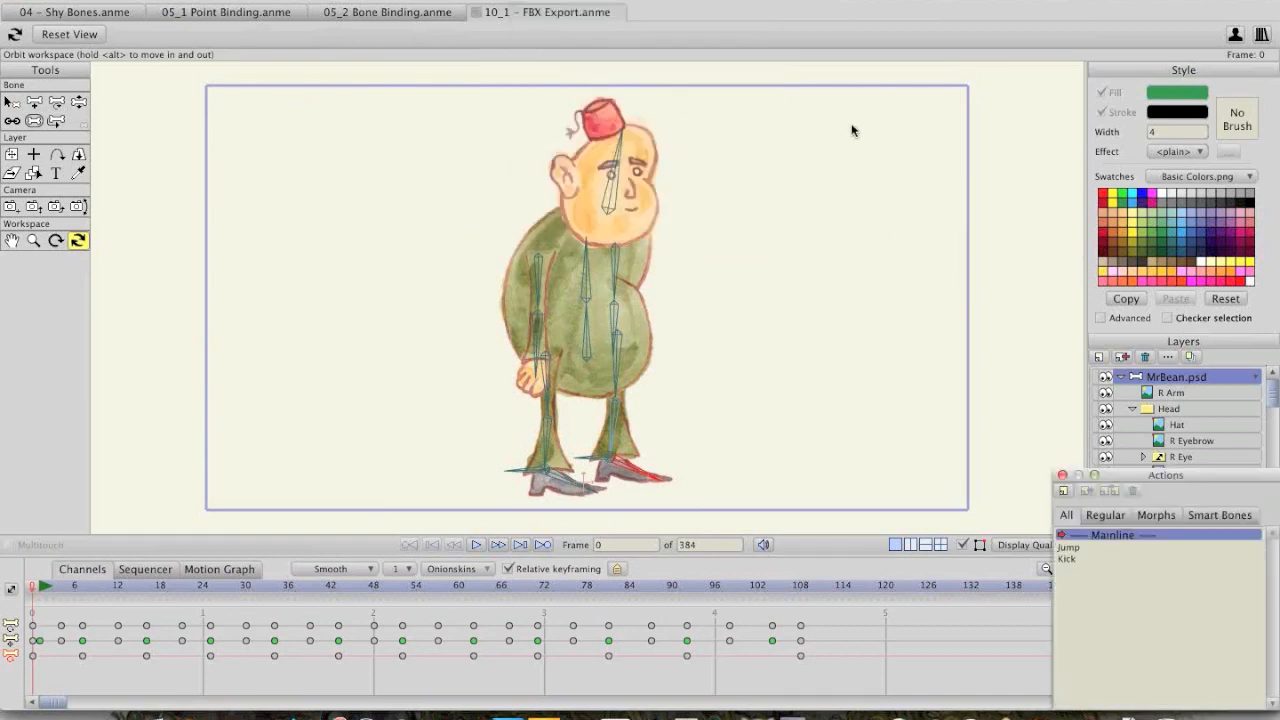
{"action": "left_click_drag", "start_coordinate": [1145, 473], "coordinate": [924, 94]}
{"action": "left_click", "coordinate": [479, 542]}
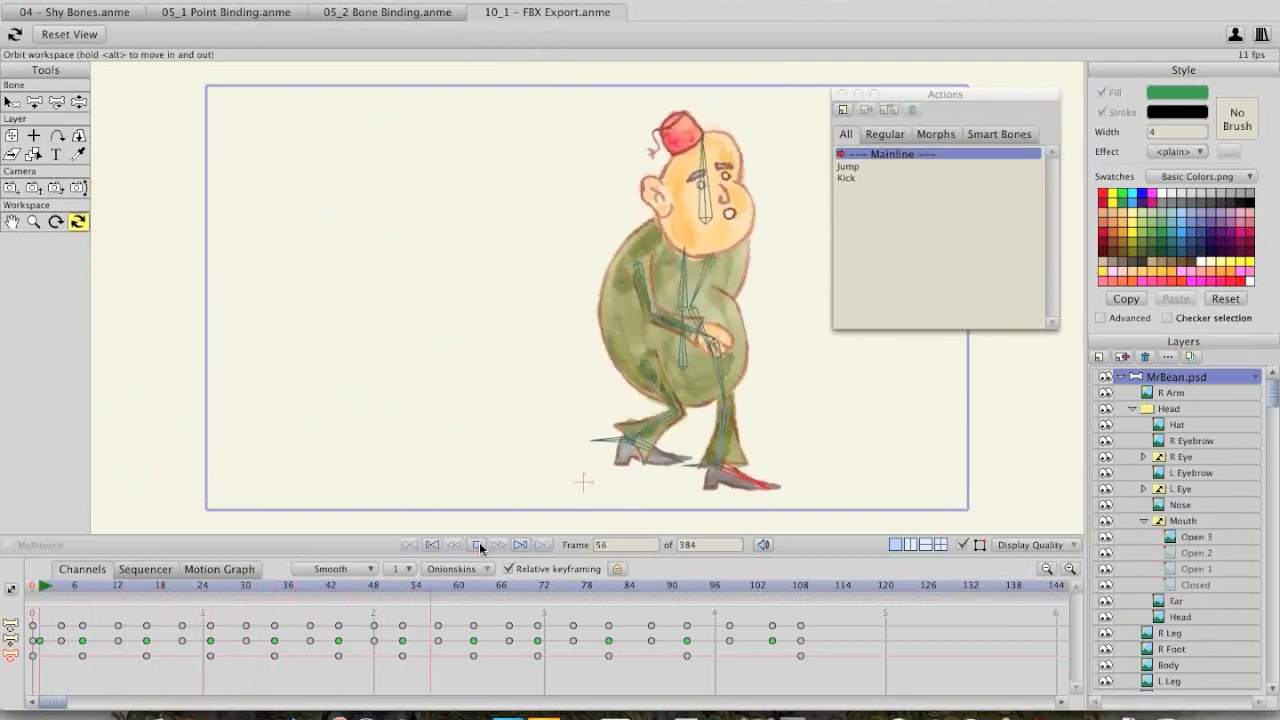
{"action": "left_click", "coordinate": [432, 544]}
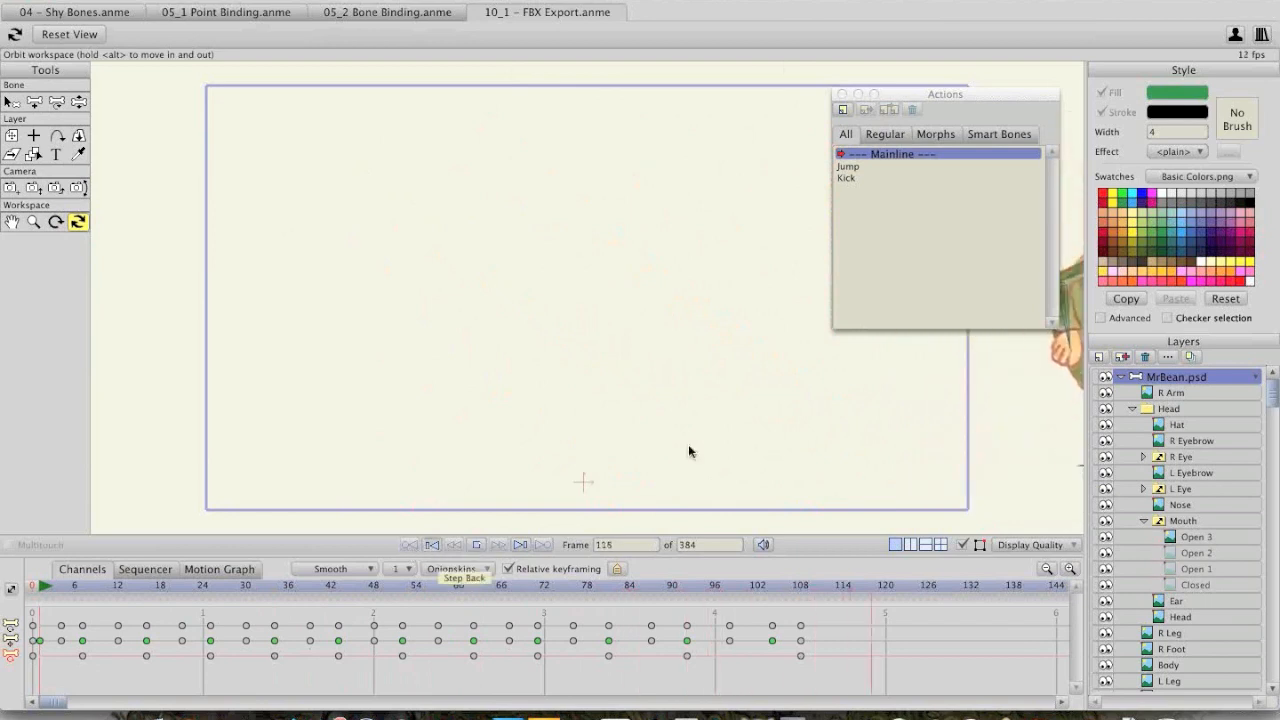
- Preview the Jump and Kick actions, rewind to the start, and close the Actions window
{"action": "double_click", "coordinate": [848, 166]}
{"action": "left_click", "coordinate": [474, 544]}
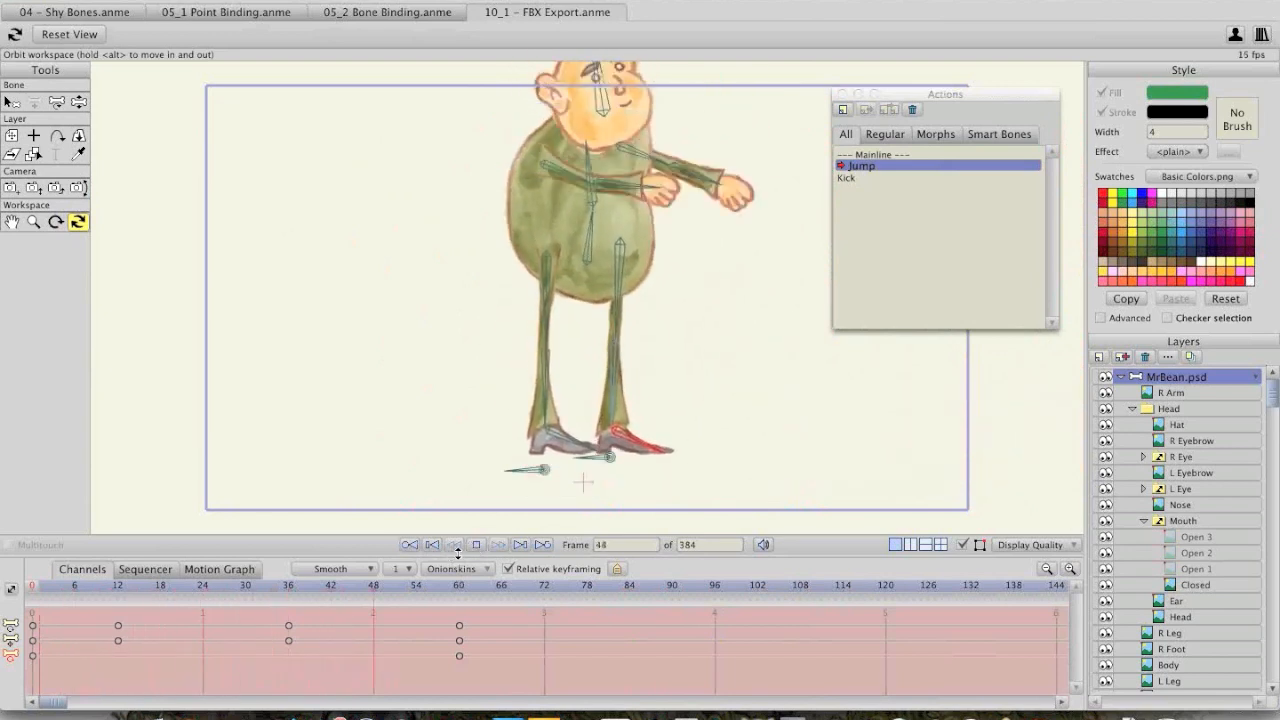
{"action": "double_click", "coordinate": [866, 177]}
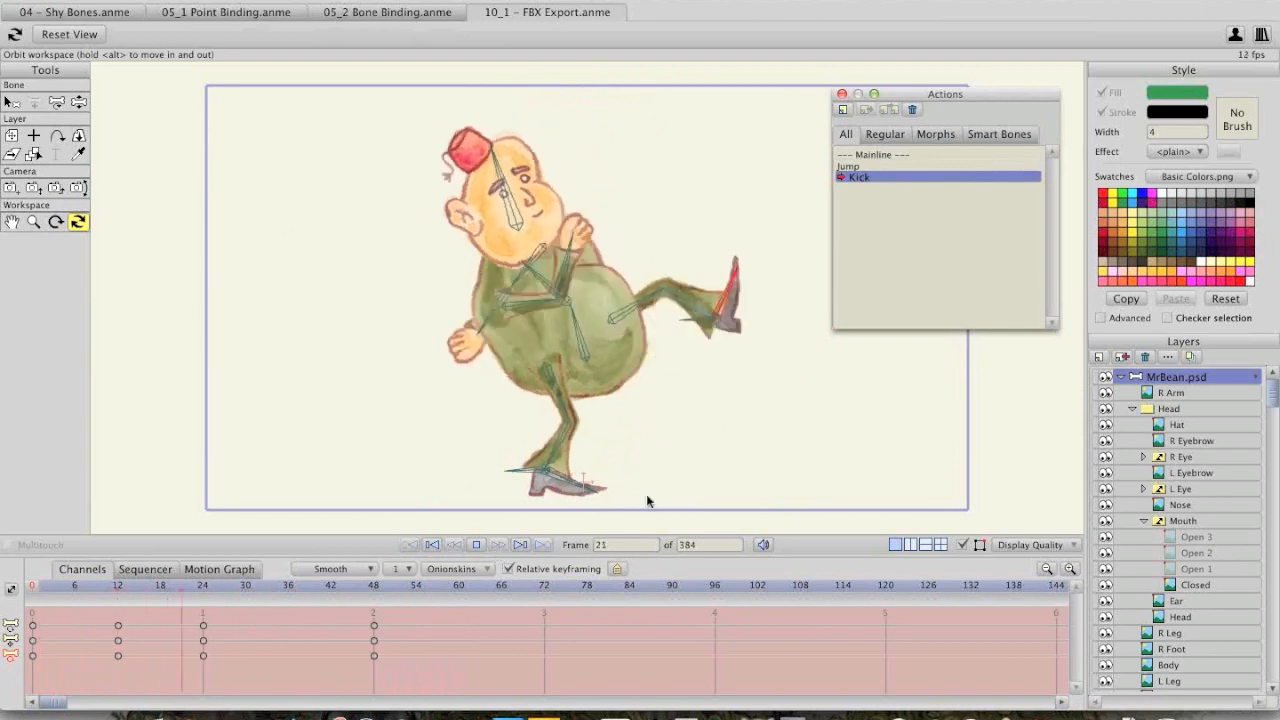
{"action": "left_click", "coordinate": [434, 545]}
{"action": "left_click", "coordinate": [844, 93]}
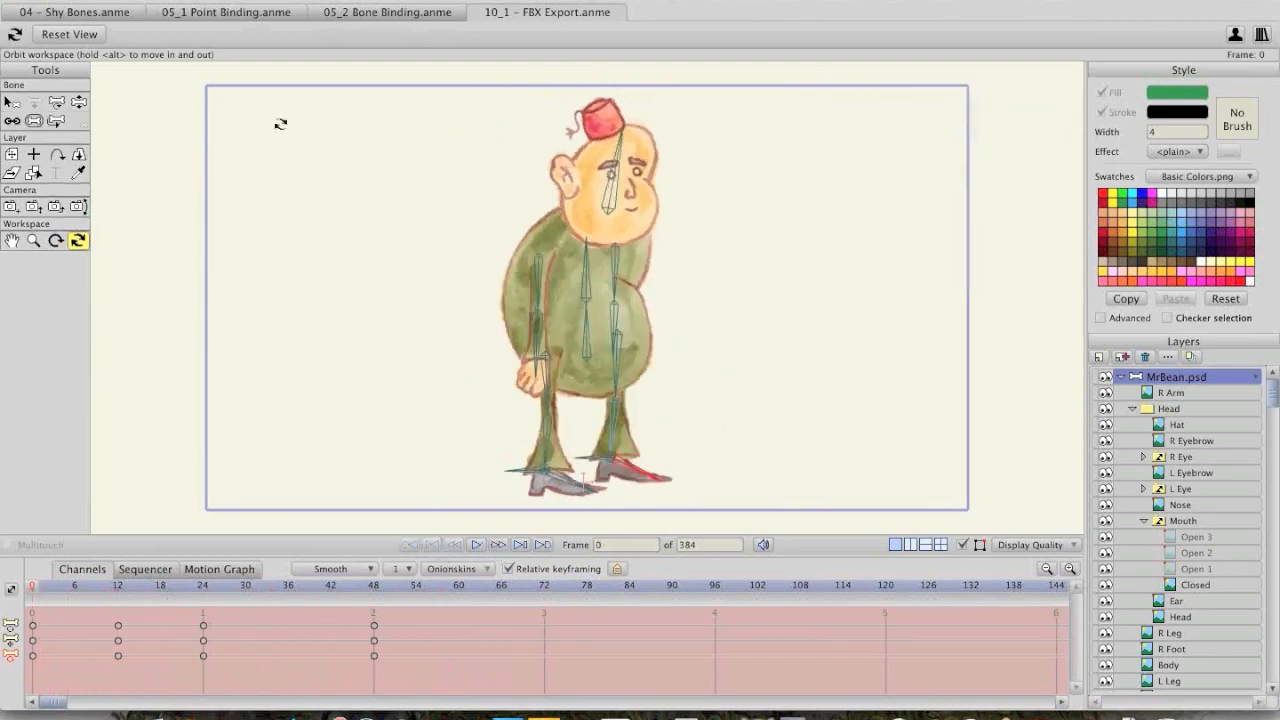
- Export the character as the FBX file "10_1 – FBX Export.fbx" in the Webinar folder
{"action": "left_click", "coordinate": [200, 0]}
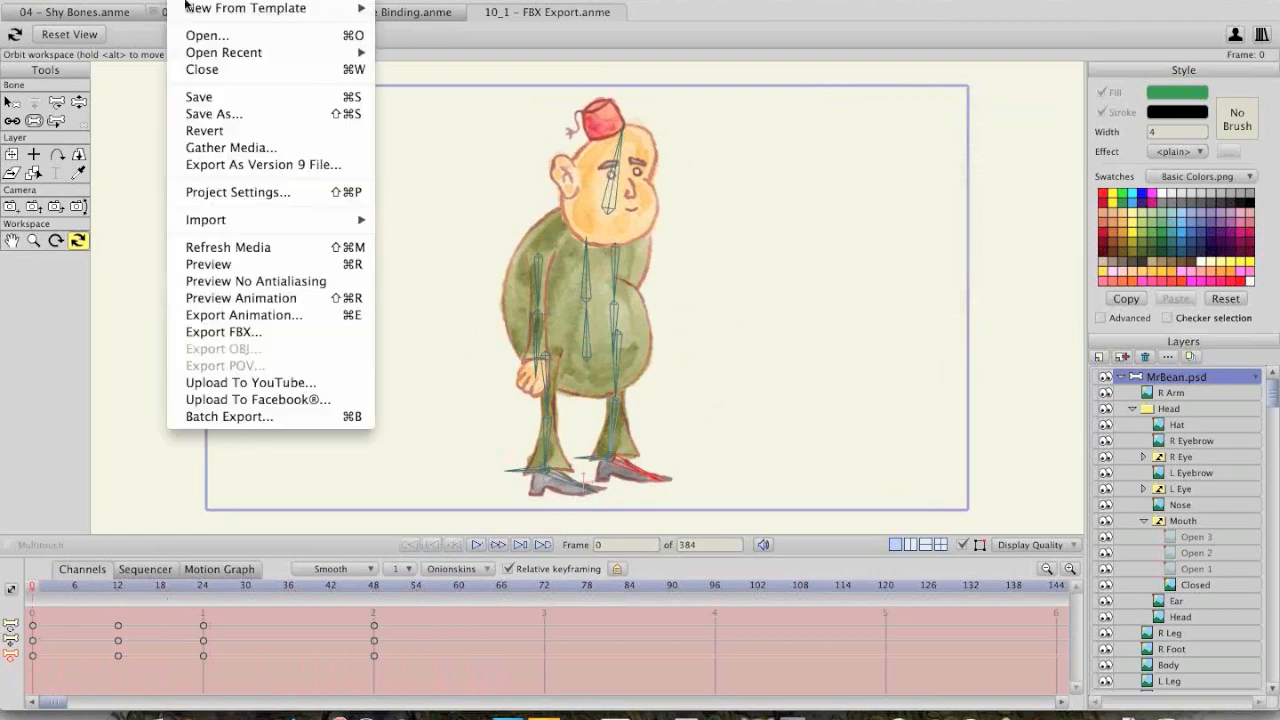
{"action": "left_click", "coordinate": [242, 333]}
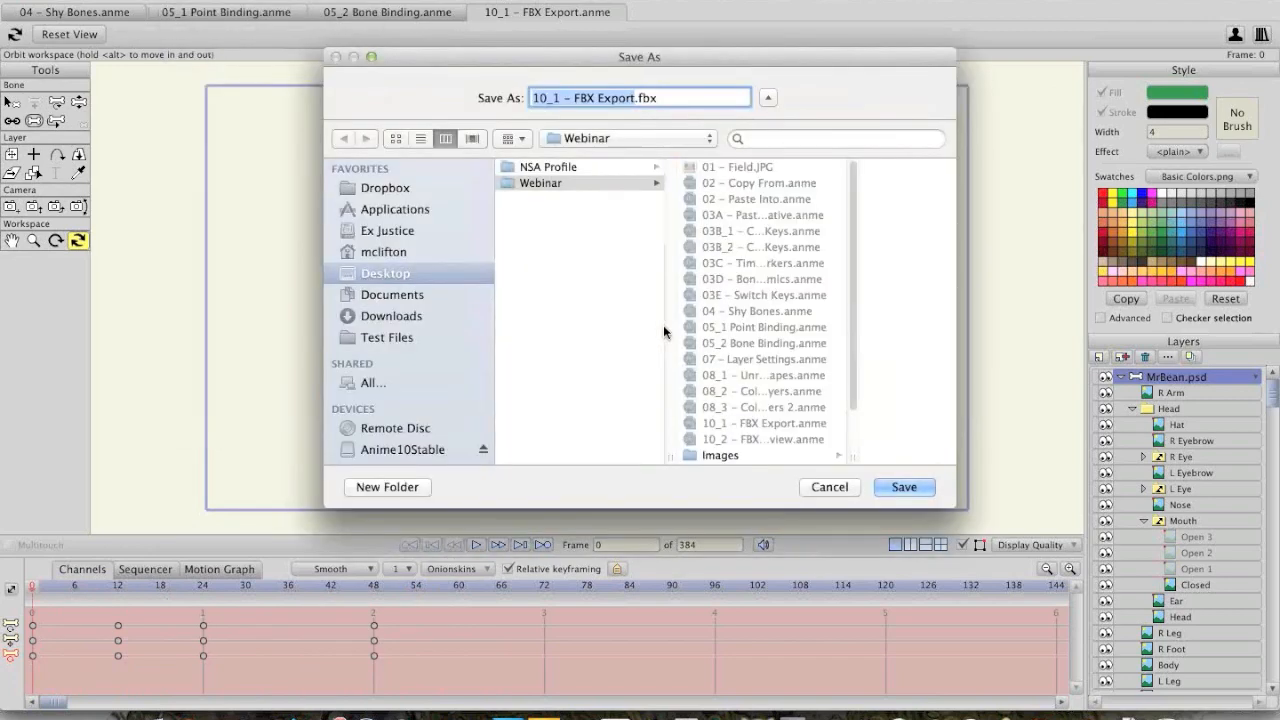
{"action": "key", "text": "Return"}
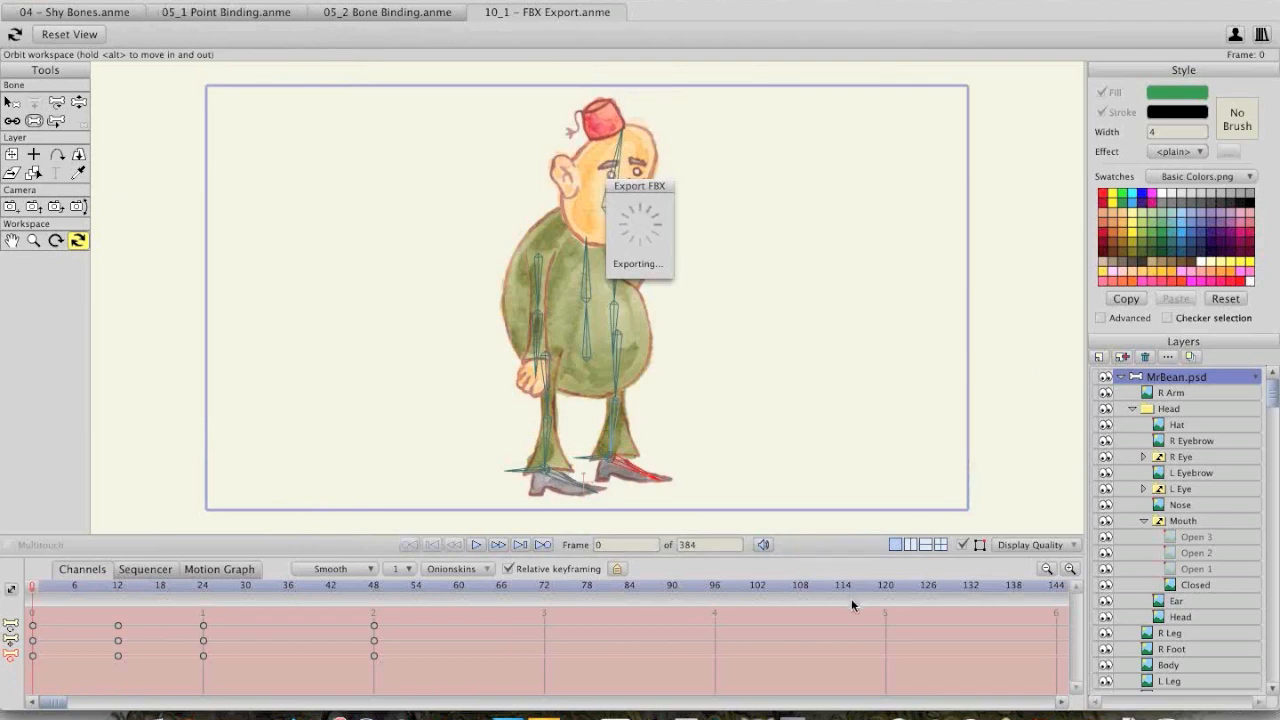
- Switch to Unity and make the Preview area taller by shrinking the Animation area
{"action": "left_click", "coordinate": [828, 712]}
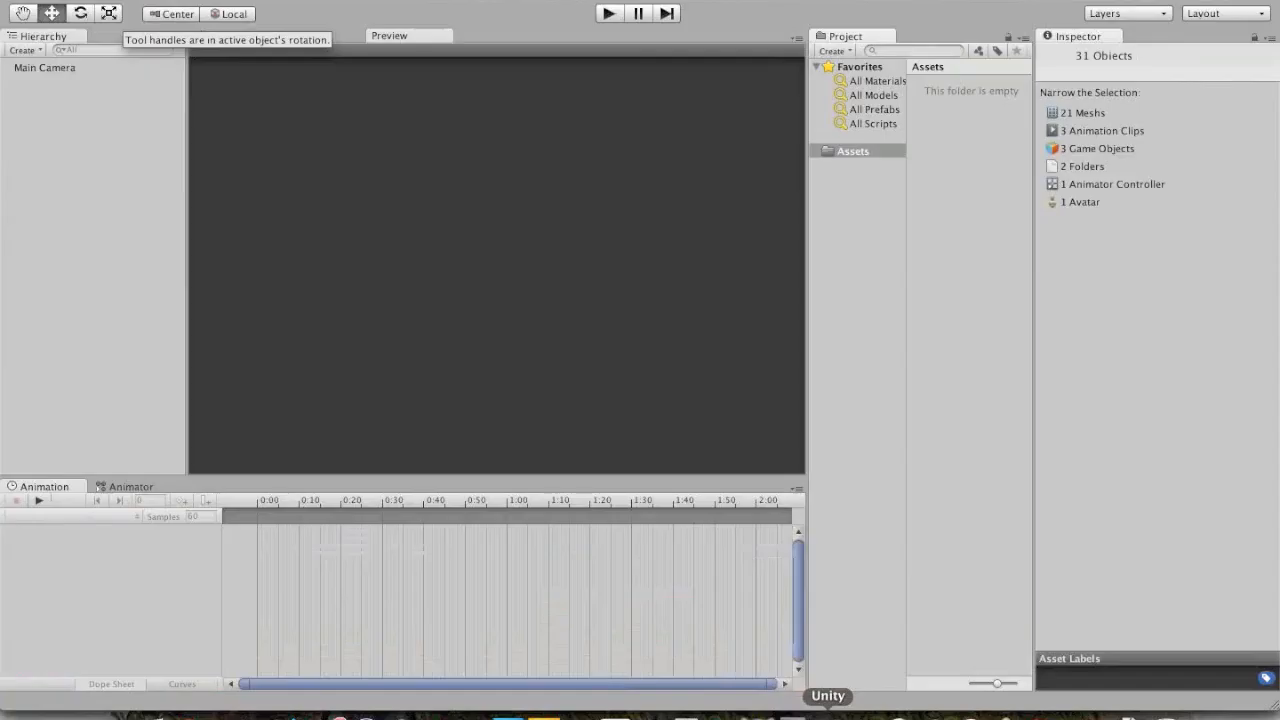
{"action": "left_click_drag", "start_coordinate": [807, 313], "coordinate": [931, 317]}
{"action": "left_click_drag", "start_coordinate": [831, 314], "coordinate": [807, 314]}
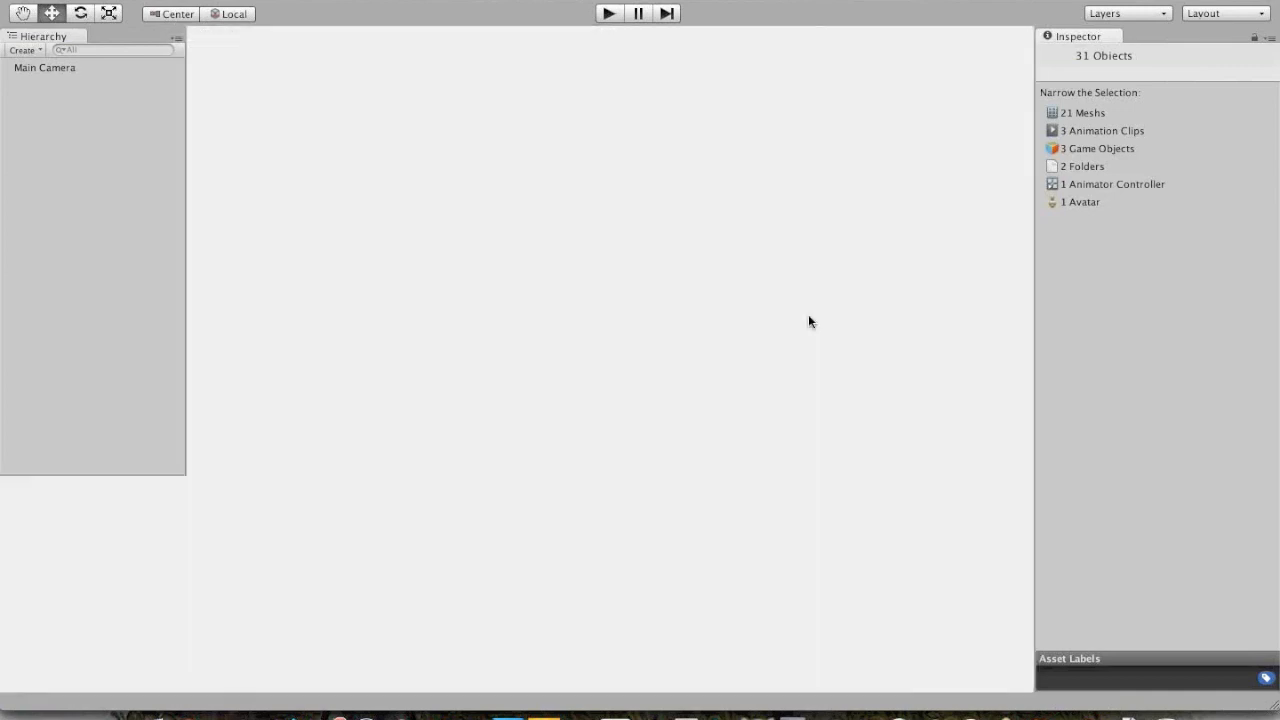
{"action": "left_click_drag", "start_coordinate": [338, 477], "coordinate": [336, 496]}
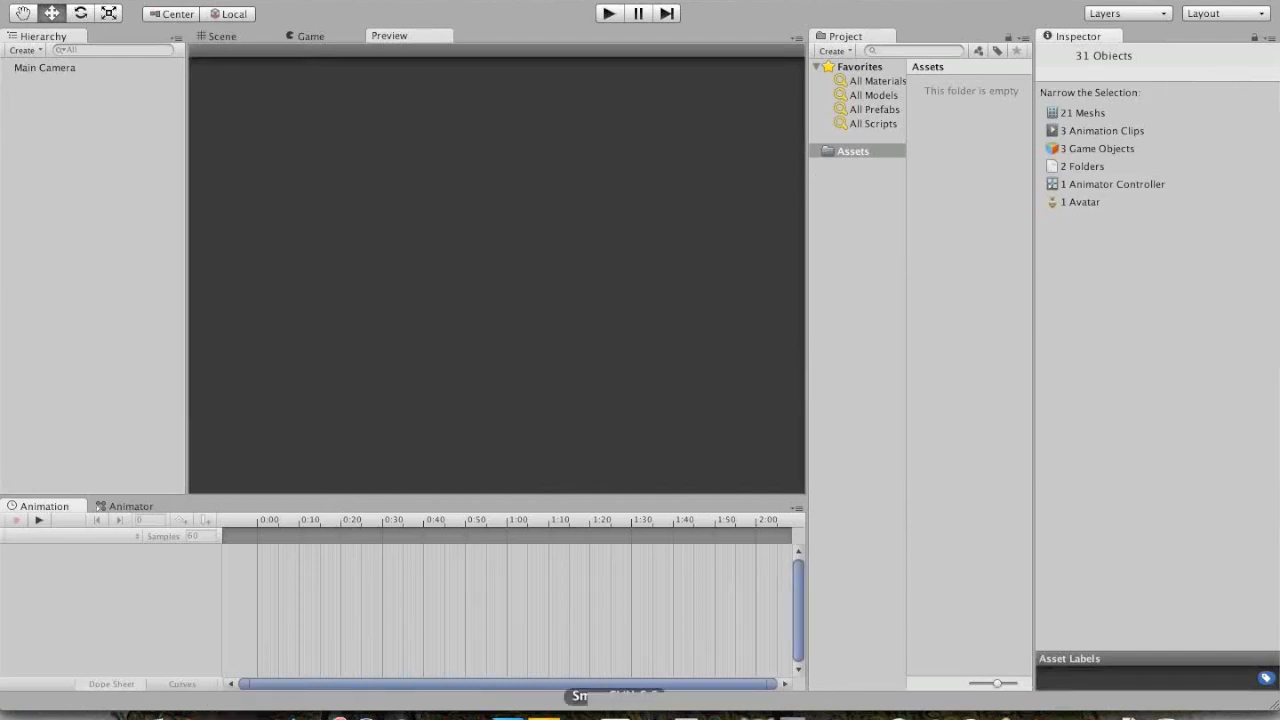
- Locate "10_1 – FBX Export.fbx" in the Webinar folder in Finder and import it into the Unity project's Assets
{"action": "left_click", "coordinate": [405, 714]}
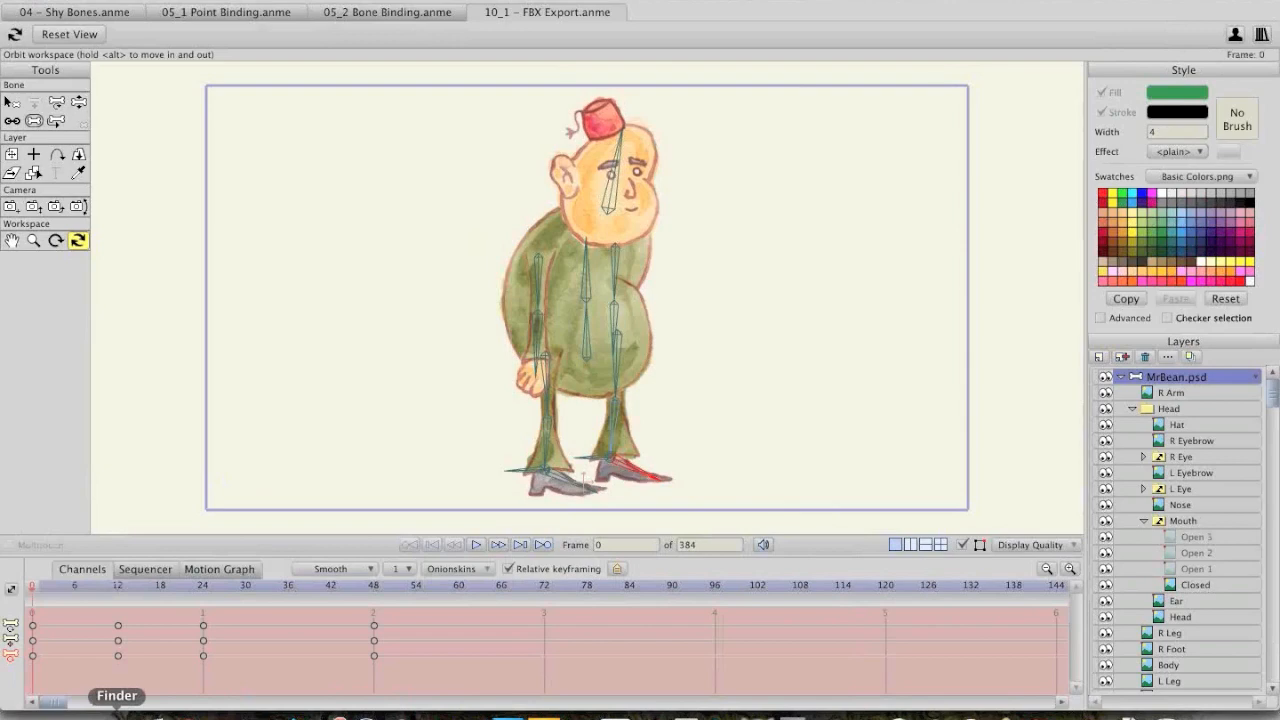
{"action": "left_click", "coordinate": [117, 712]}
{"action": "left_click", "coordinate": [805, 530]}
{"action": "left_click", "coordinate": [876, 447]}
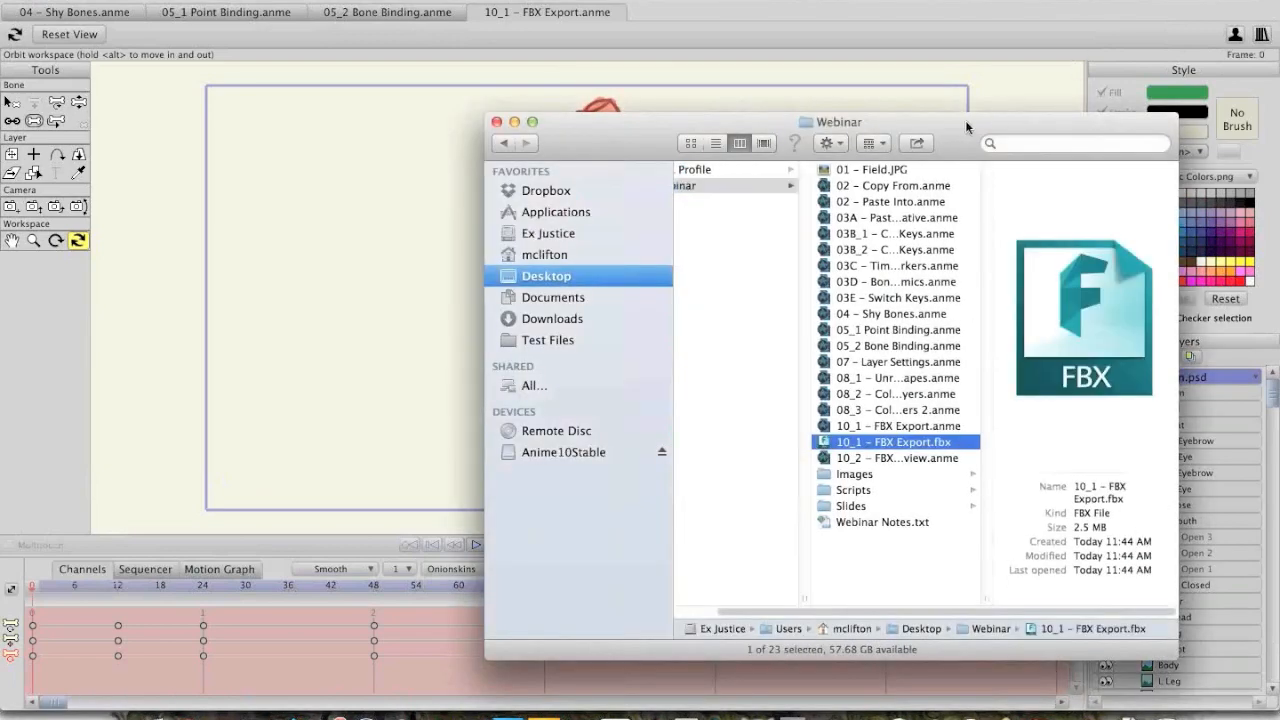
{"action": "left_click", "coordinate": [884, 2]}
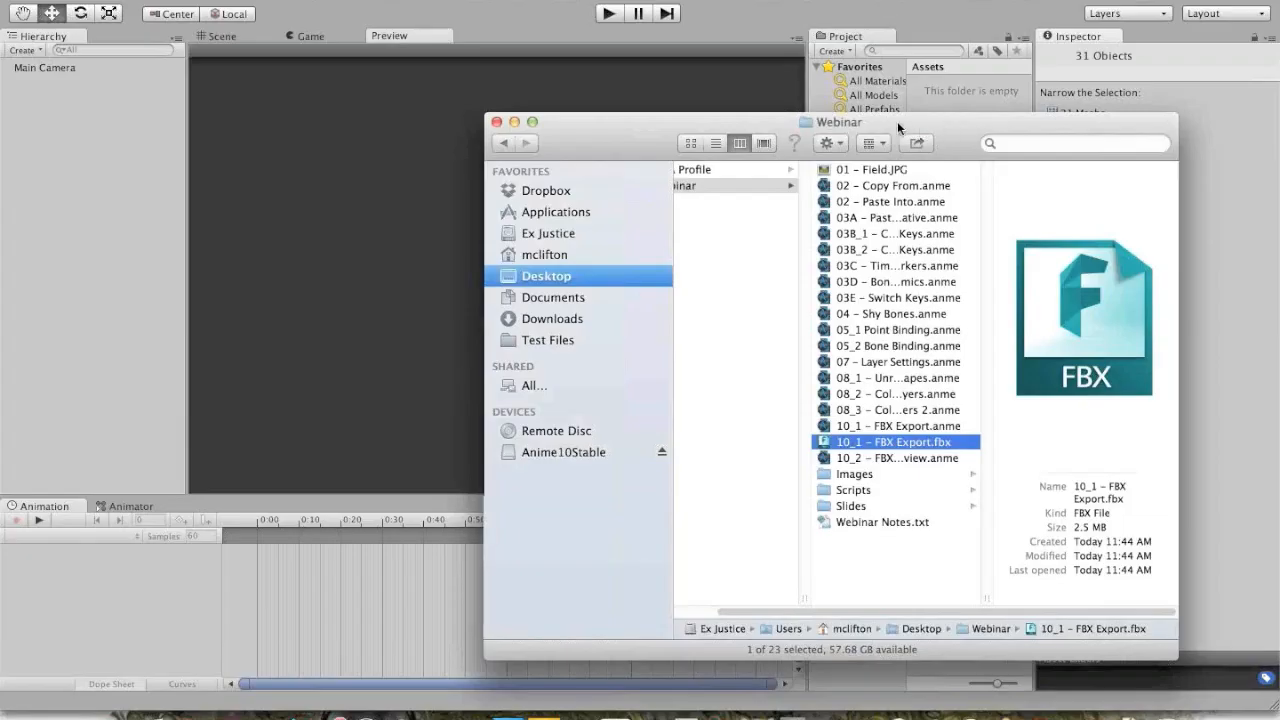
{"action": "left_click_drag", "start_coordinate": [897, 121], "coordinate": [456, 84]}
{"action": "left_click_drag", "start_coordinate": [337, 415], "coordinate": [828, 712]}
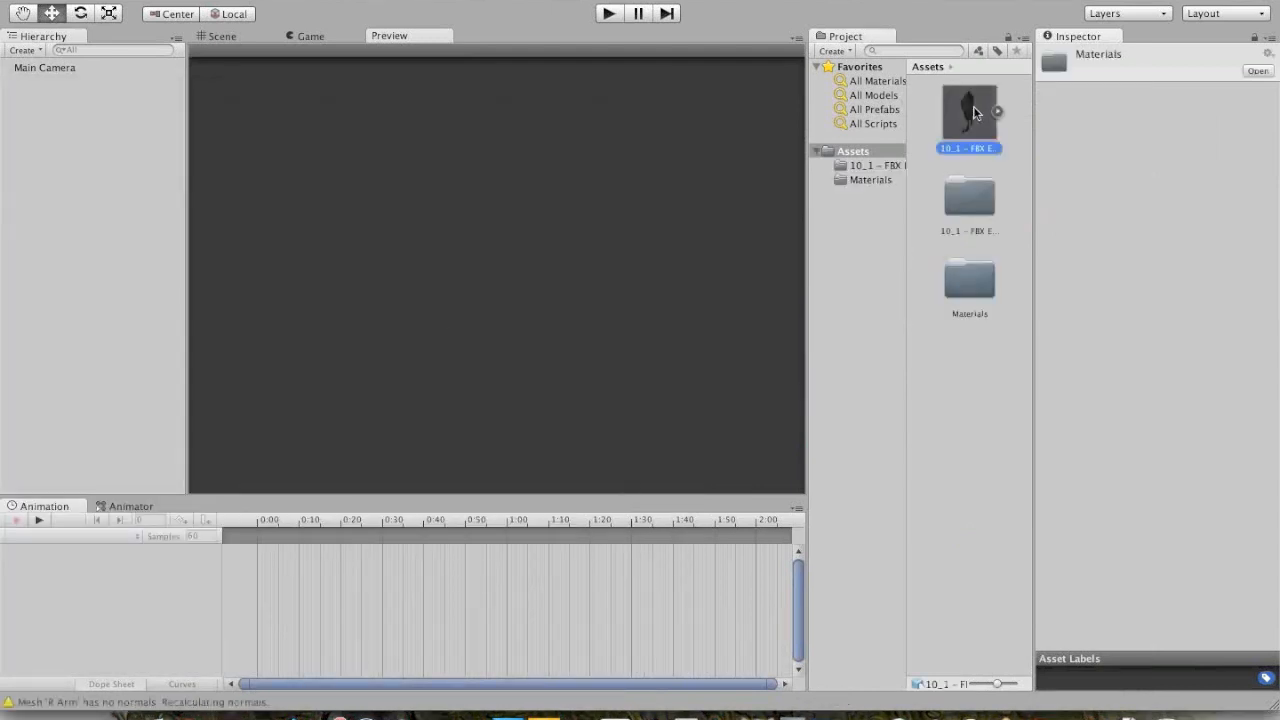
- Preview the imported 10_1 – FBX Export model and expand its list of sub-assets
{"action": "left_click", "coordinate": [975, 113]}
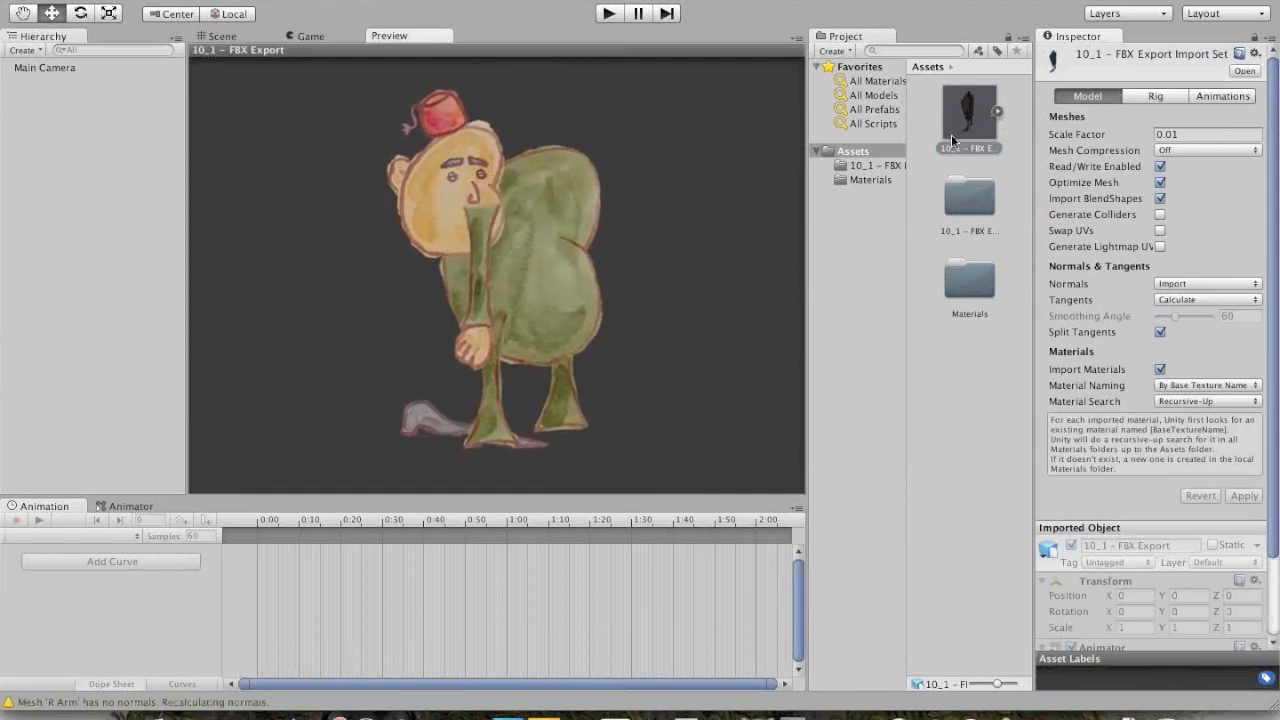
{"action": "left_click", "coordinate": [998, 112]}
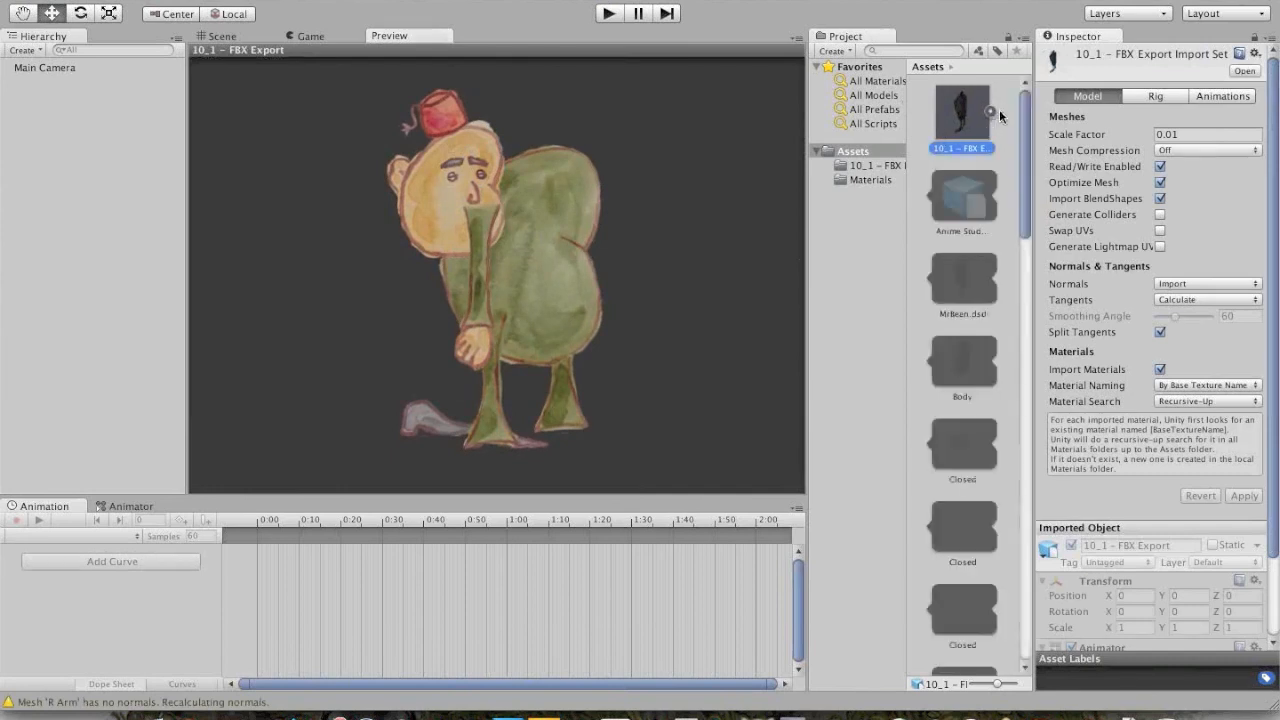
{"action": "left_click_drag", "start_coordinate": [1023, 129], "coordinate": [1025, 154]}
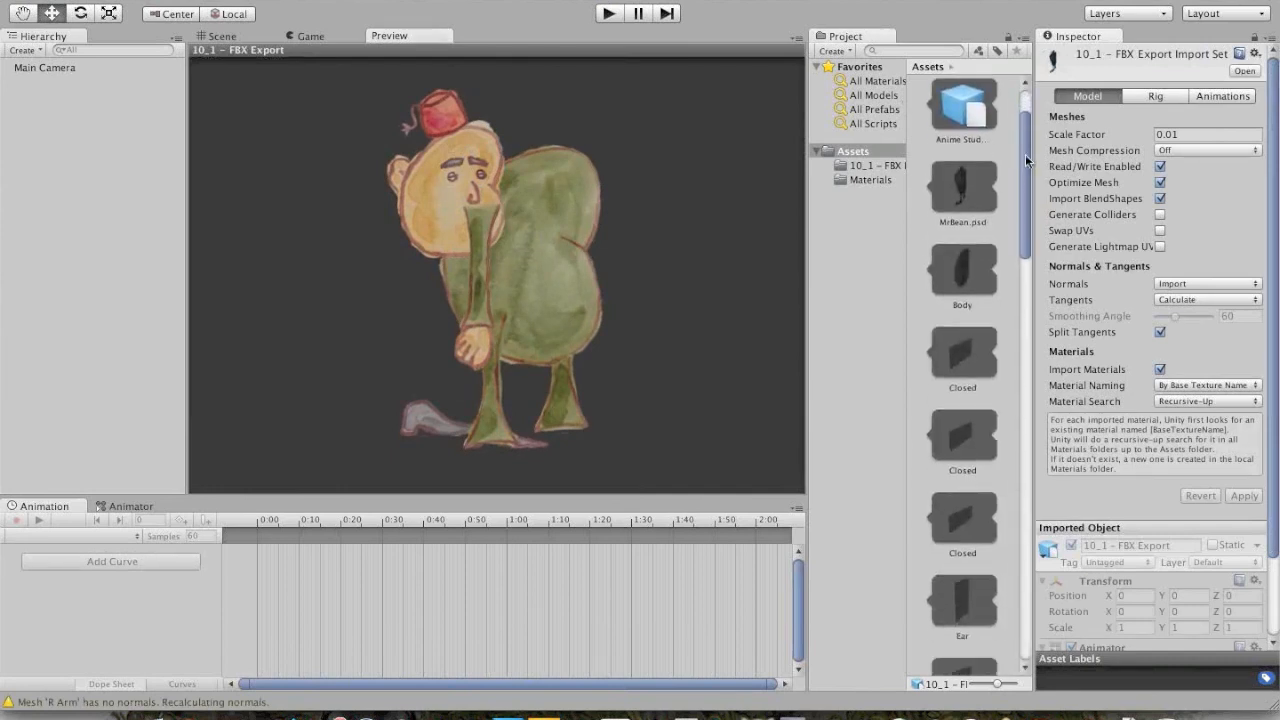
- Inspect the wireframes of the model's Body, Closed, Ear and L Arm meshes
{"action": "left_click", "coordinate": [966, 273]}
{"action": "left_click_drag", "start_coordinate": [671, 314], "coordinate": [498, 202]}
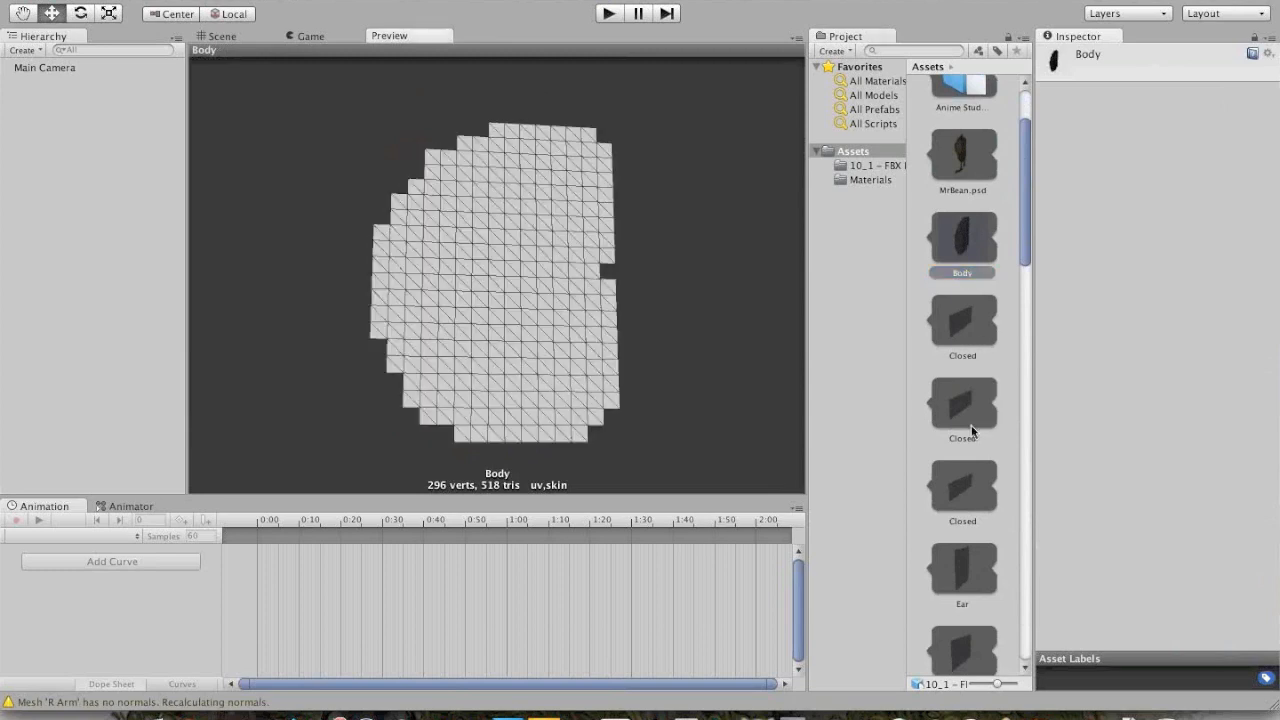
{"action": "left_click", "coordinate": [974, 494]}
{"action": "left_click", "coordinate": [975, 577]}
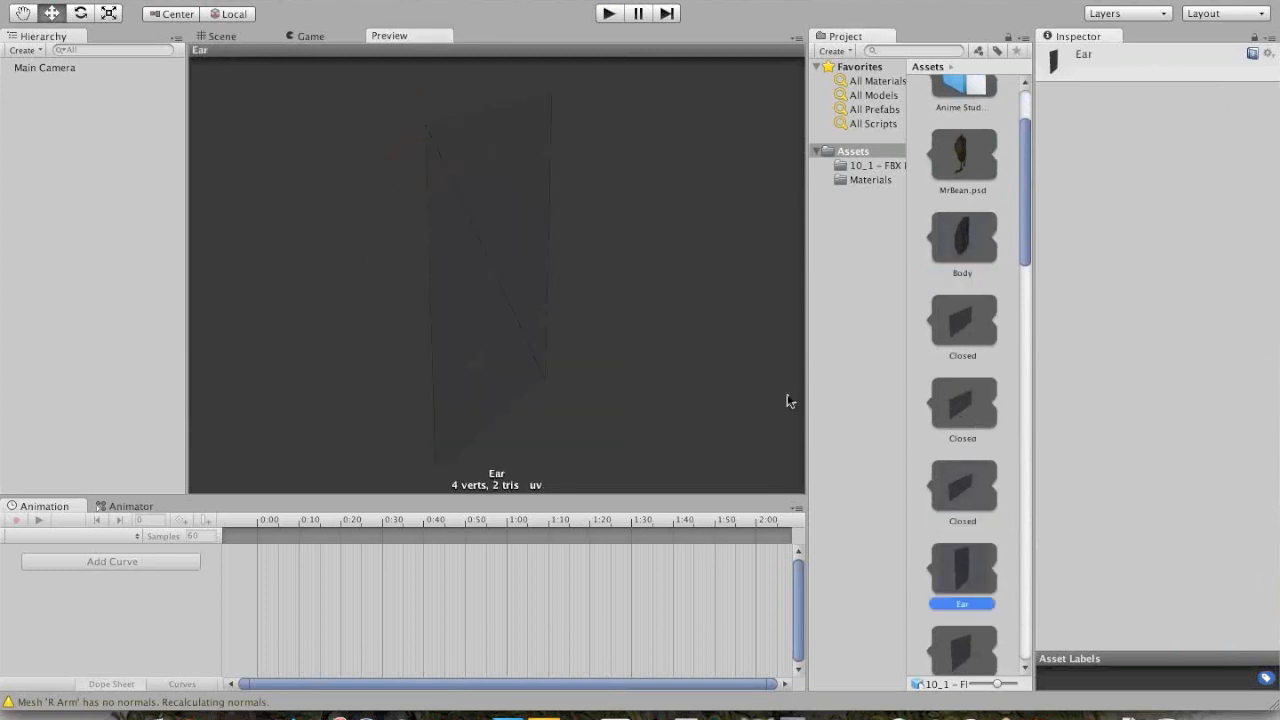
{"action": "scroll", "coordinate": [983, 285], "scroll_direction": "down", "scroll_amount": 3}
{"action": "scroll", "coordinate": [983, 285], "scroll_direction": "down", "scroll_amount": 5}
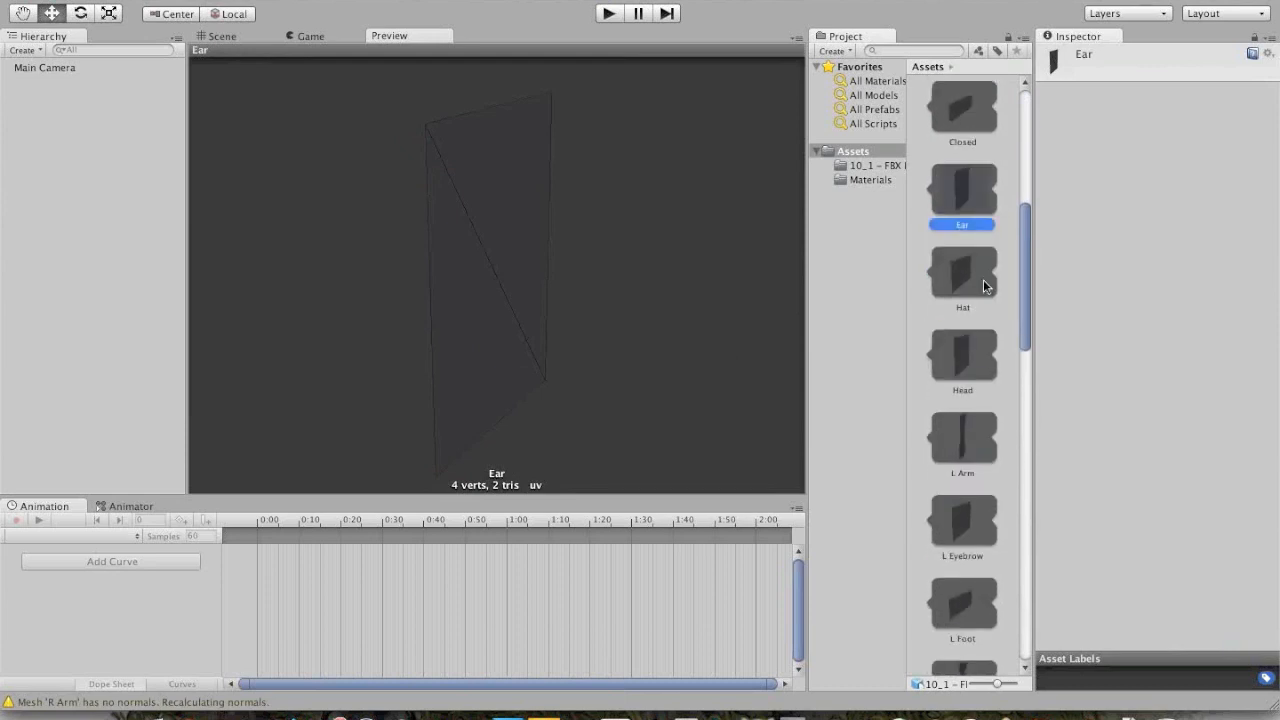
{"action": "left_click", "coordinate": [974, 441]}
- Preview the model's Mainline animation clip from the front, and return playback to the start
{"action": "scroll", "coordinate": [976, 367], "scroll_direction": "down", "scroll_amount": 15}
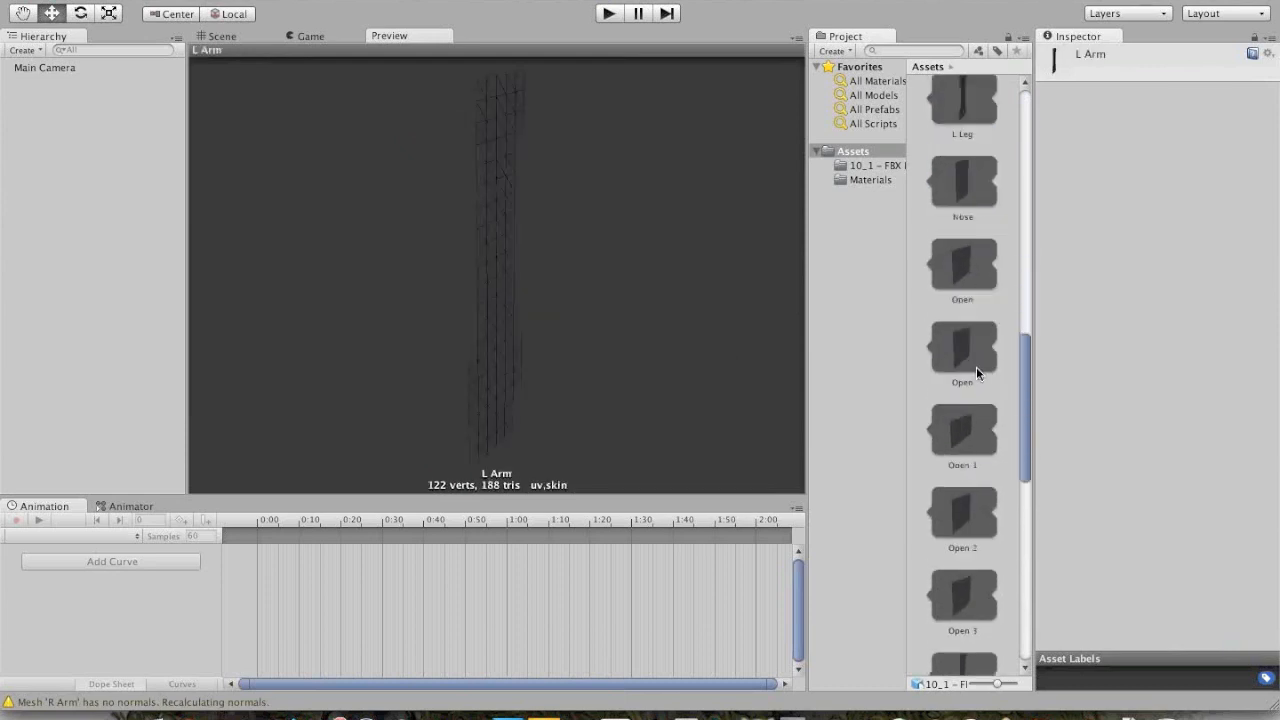
{"action": "scroll", "coordinate": [976, 366], "scroll_direction": "down", "scroll_amount": 4}
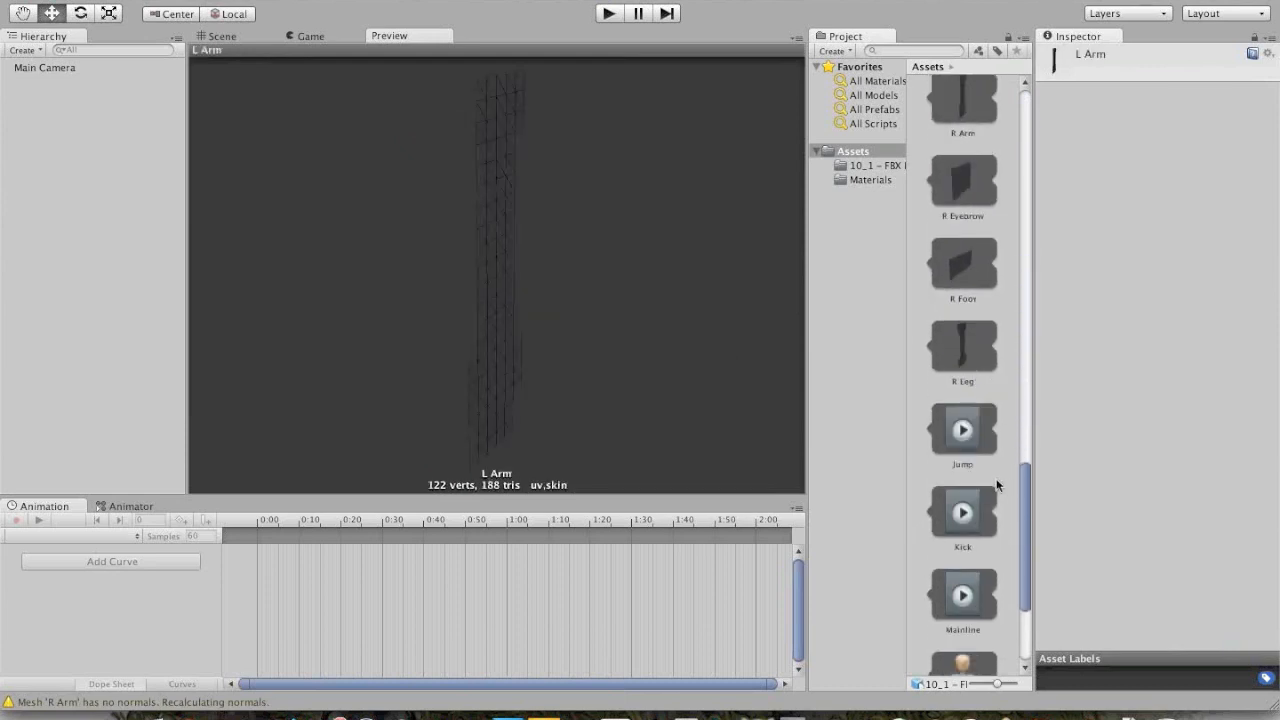
{"action": "scroll", "coordinate": [990, 485], "scroll_direction": "down", "scroll_amount": 1}
{"action": "left_click", "coordinate": [975, 487]}
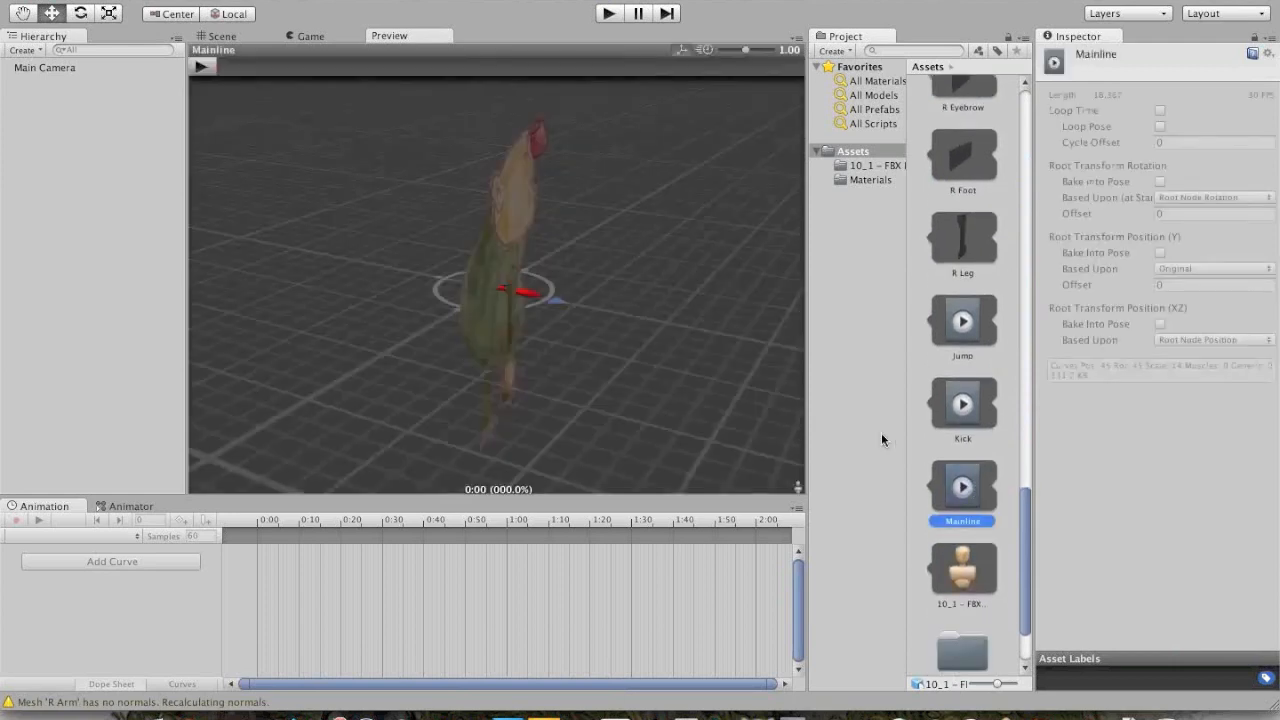
{"action": "left_click_drag", "start_coordinate": [410, 324], "coordinate": [465, 282]}
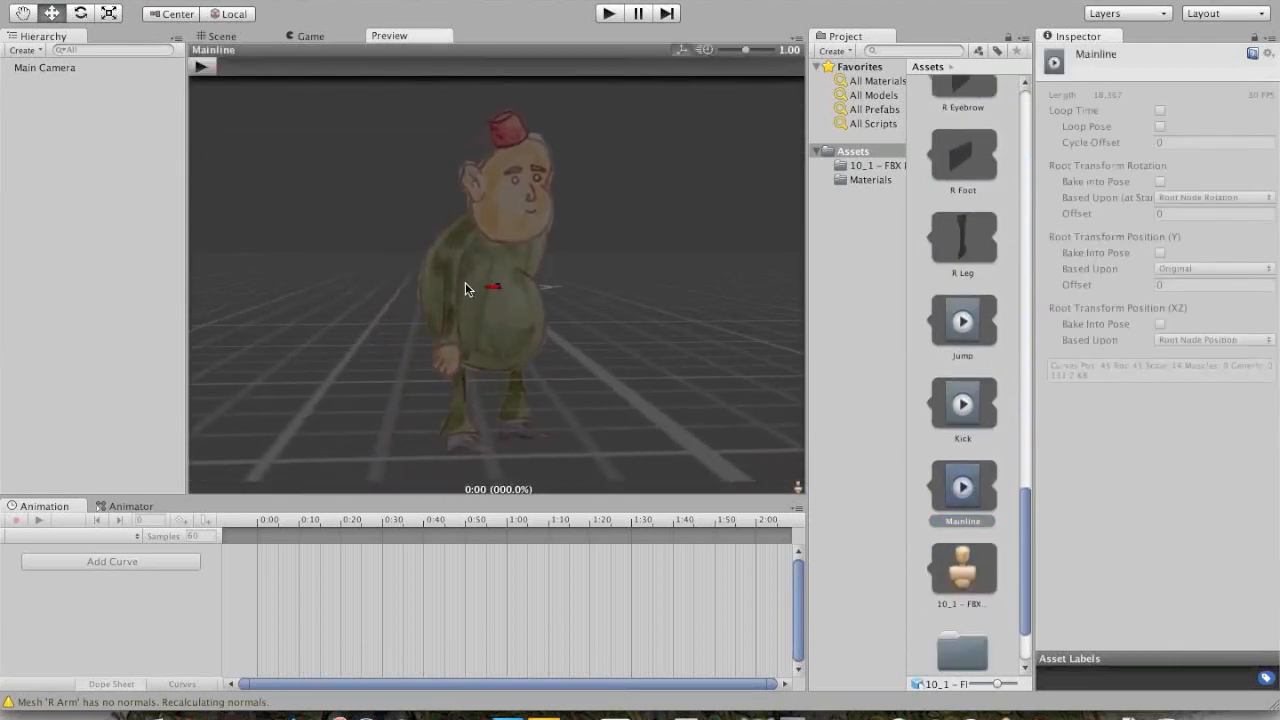
{"action": "left_click", "coordinate": [202, 68]}
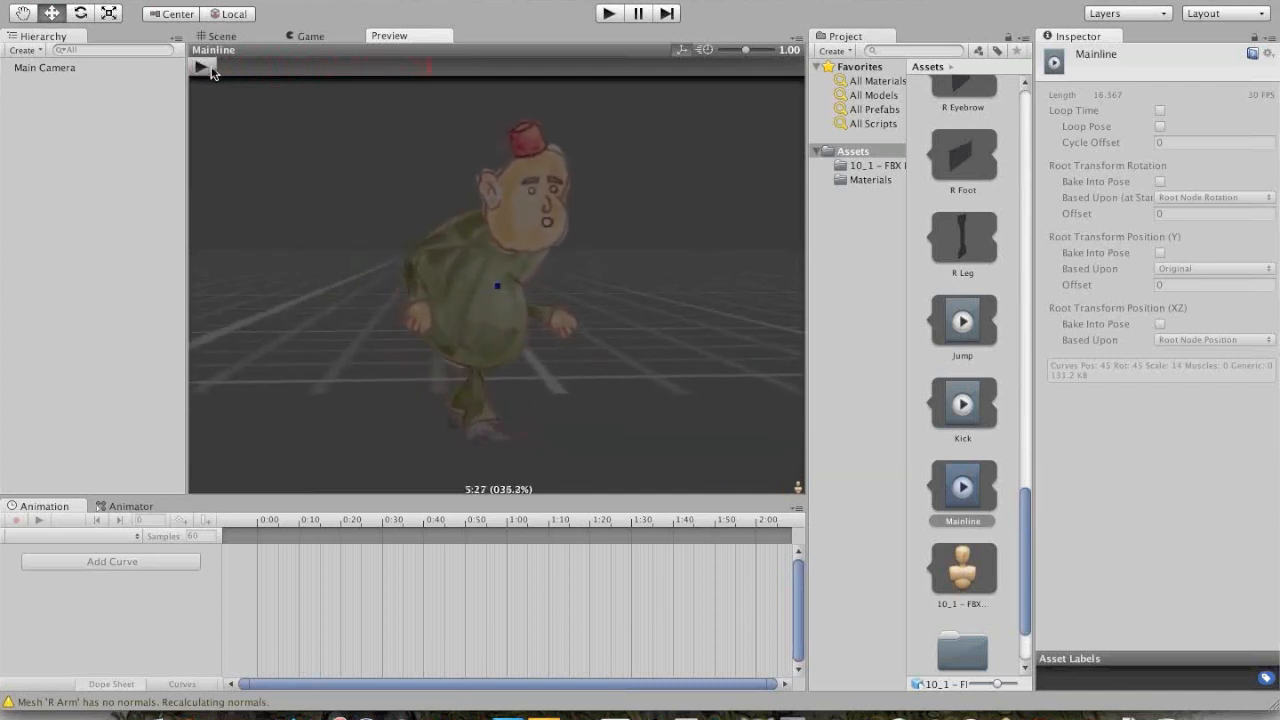
{"action": "left_click", "coordinate": [228, 69]}
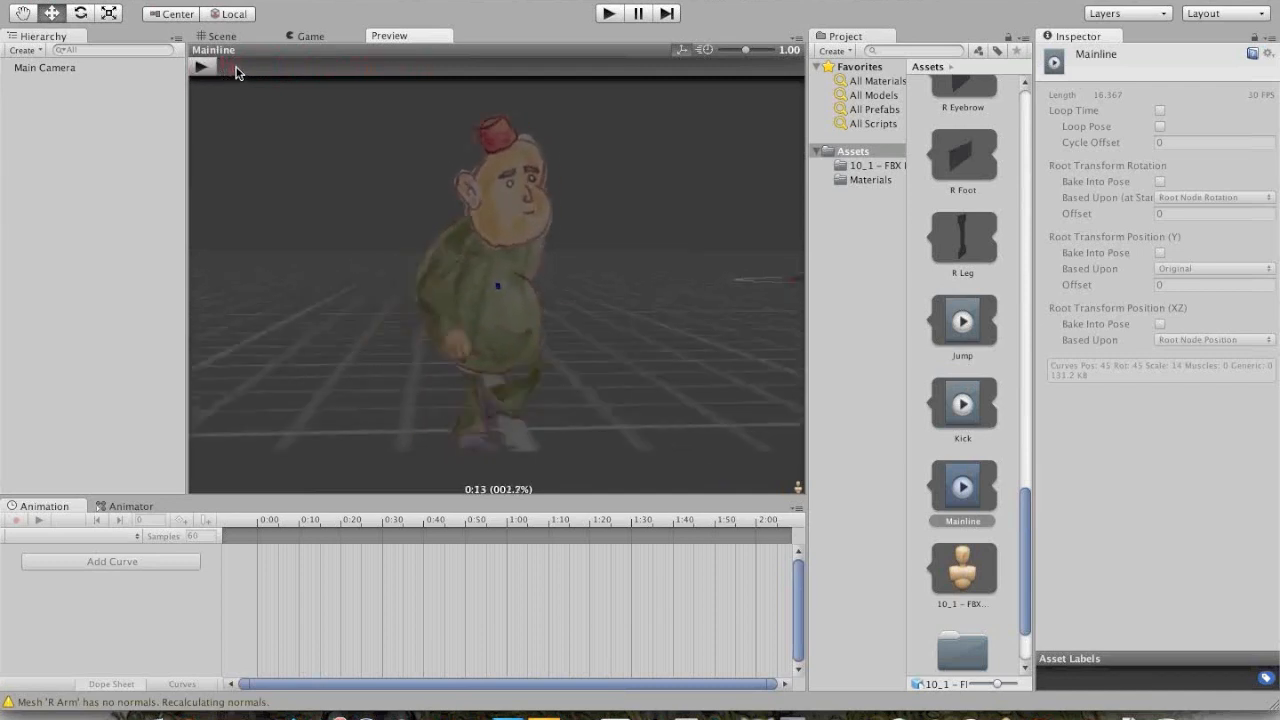
{"action": "mouse_move", "coordinate": [237, 72]}
{"action": "left_mouse_down"}
{"action": "mouse_move", "coordinate": [340, 72]}
{"action": "mouse_move", "coordinate": [214, 68]}
{"action": "left_mouse_up"}
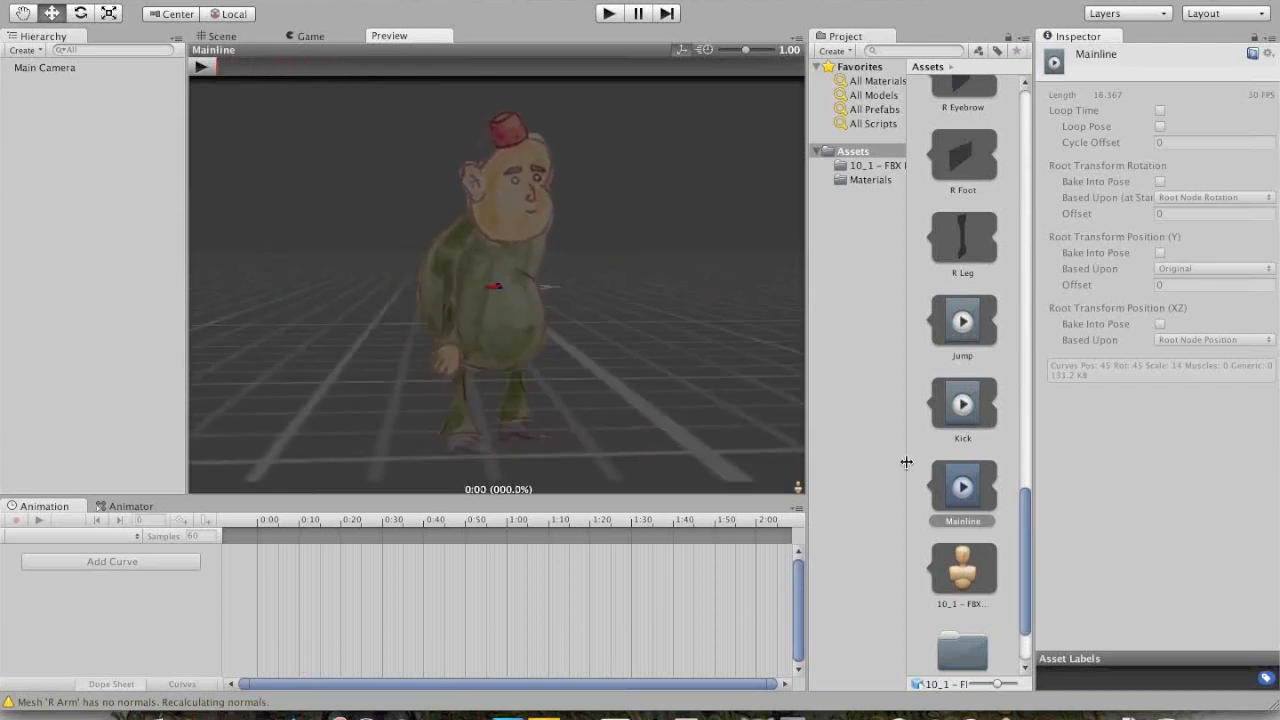
- Preview the model's Kick animation clip from the front
{"action": "left_click", "coordinate": [964, 410]}
{"action": "left_click_drag", "start_coordinate": [652, 280], "coordinate": [494, 238]}
{"action": "left_click", "coordinate": [201, 66]}
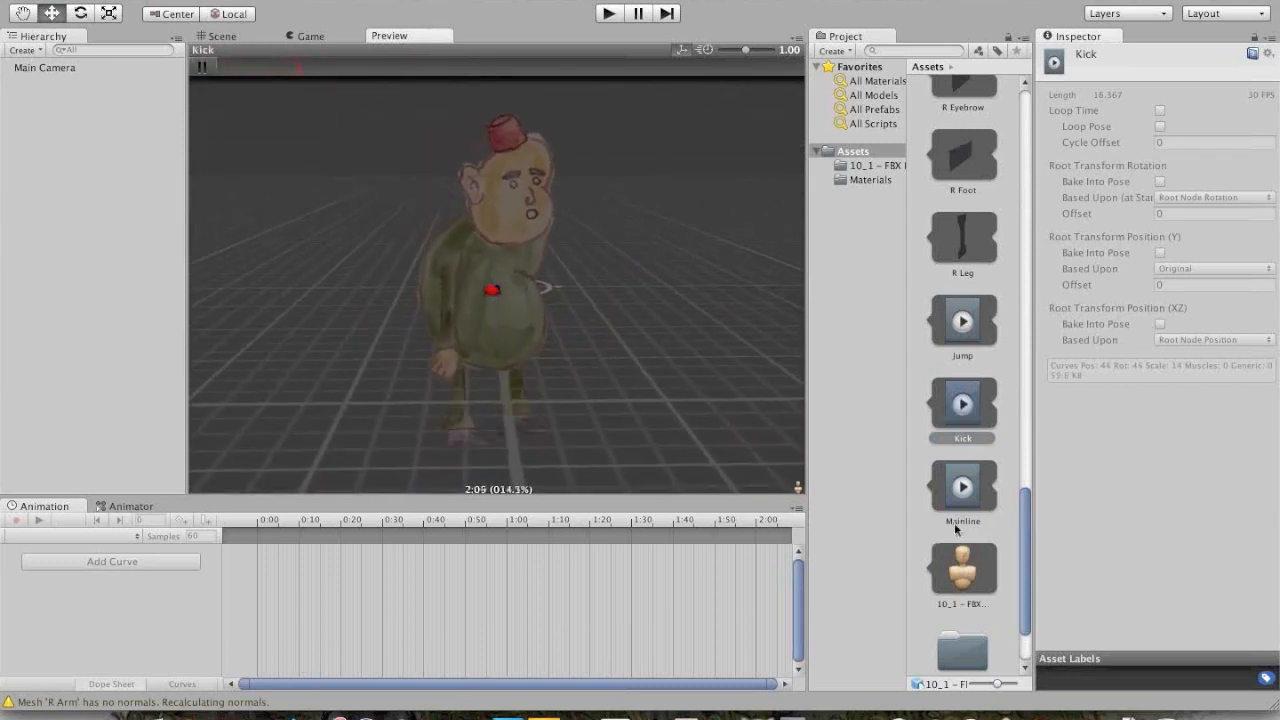
- Preview the model's Jump animation clip from the front, then pause it and return playback to the start
{"action": "left_click", "coordinate": [968, 332]}
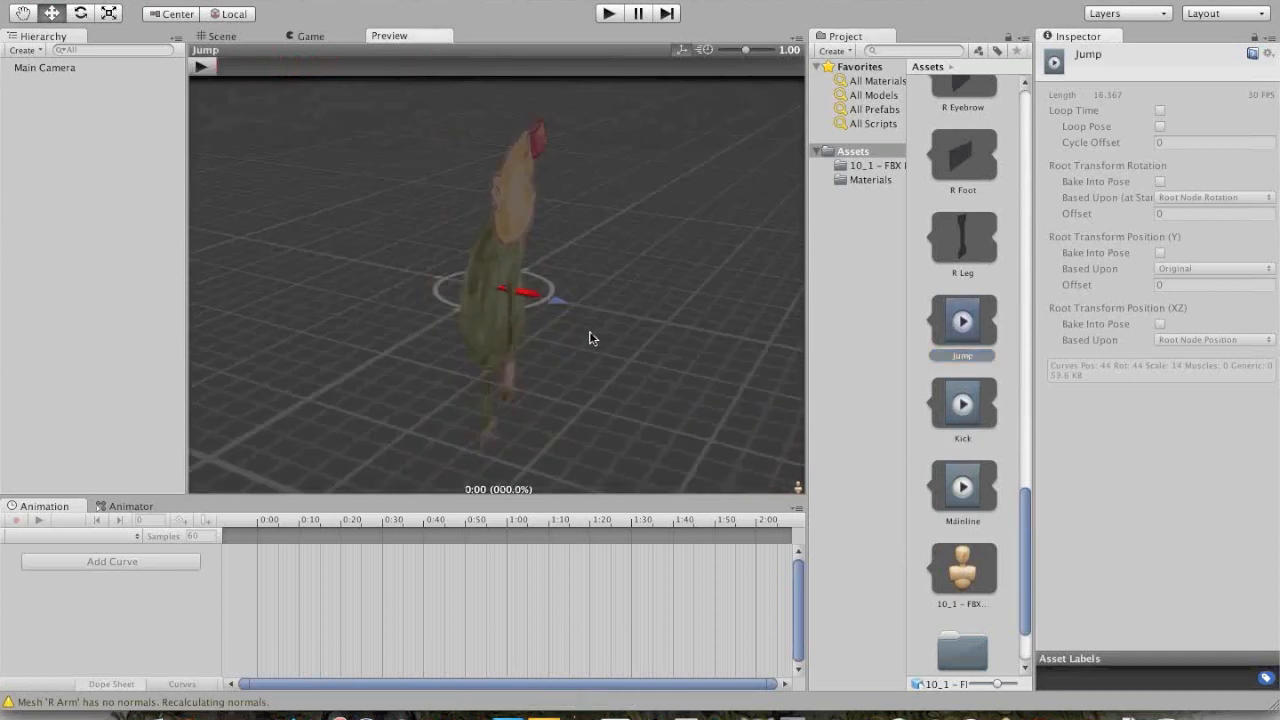
{"action": "left_click_drag", "start_coordinate": [590, 340], "coordinate": [408, 281]}
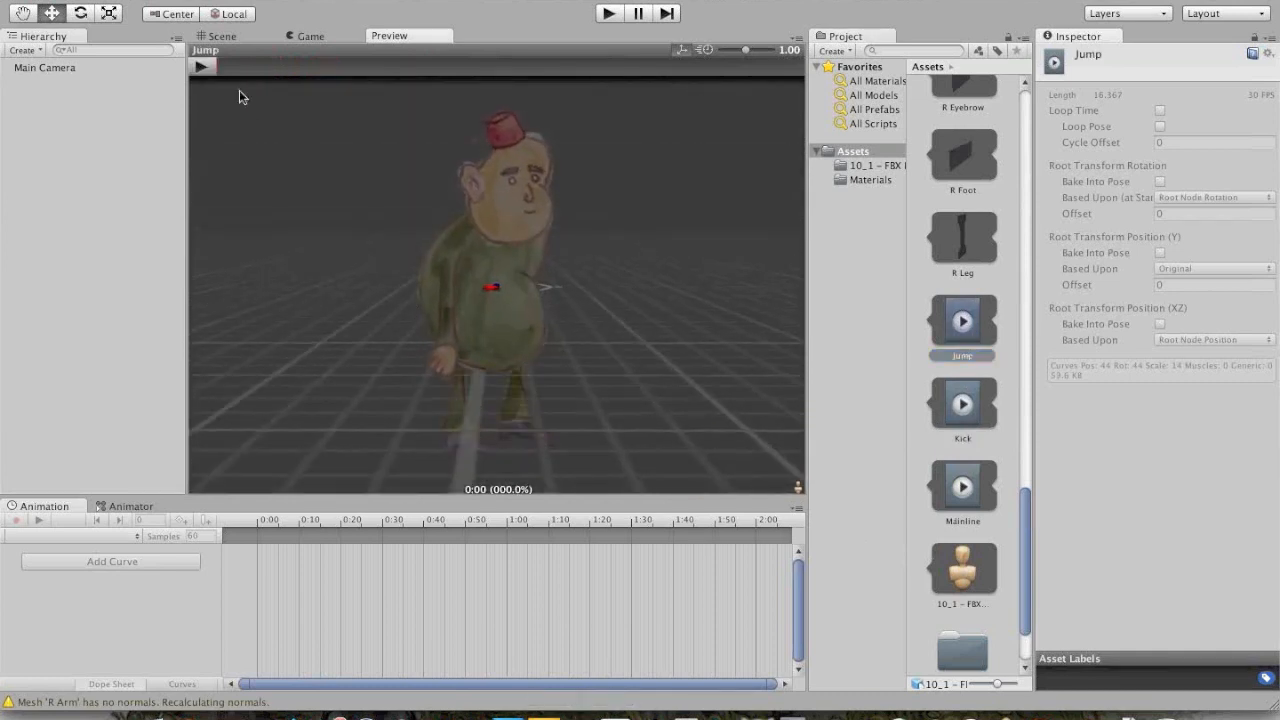
{"action": "left_click", "coordinate": [208, 66]}
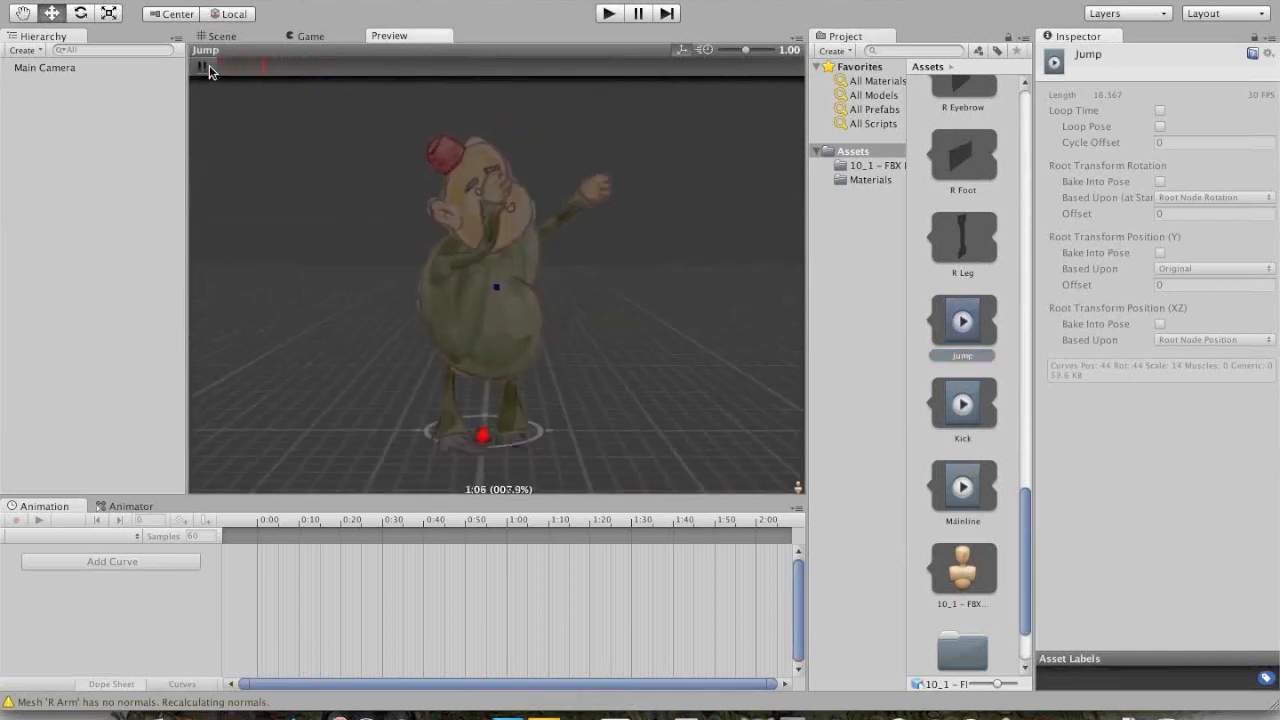
{"action": "left_click", "coordinate": [206, 68]}
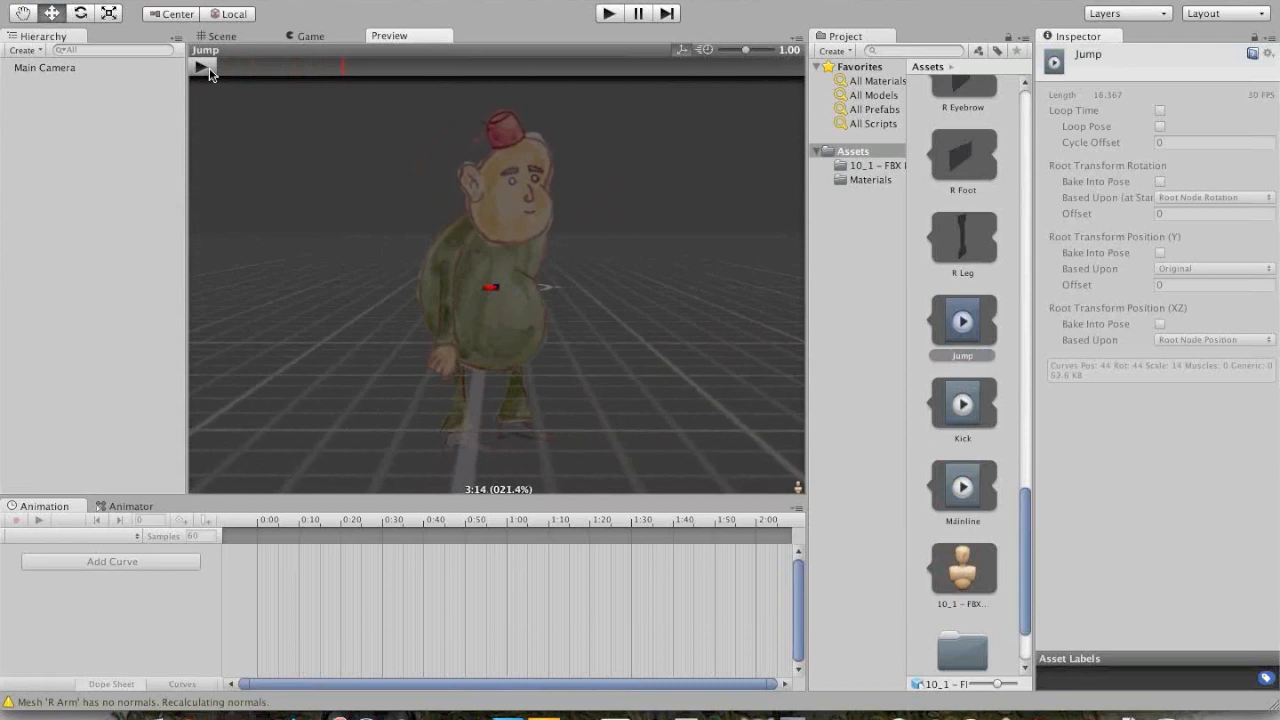
{"action": "mouse_move", "coordinate": [224, 66]}
{"action": "left_mouse_down"}
{"action": "mouse_move", "coordinate": [328, 64]}
{"action": "mouse_move", "coordinate": [208, 68]}
{"action": "left_mouse_up"}
- Play the Mainline animation clip again with the character facing the front
{"action": "left_click", "coordinate": [960, 484]}
{"action": "left_click_drag", "start_coordinate": [688, 338], "coordinate": [695, 408]}
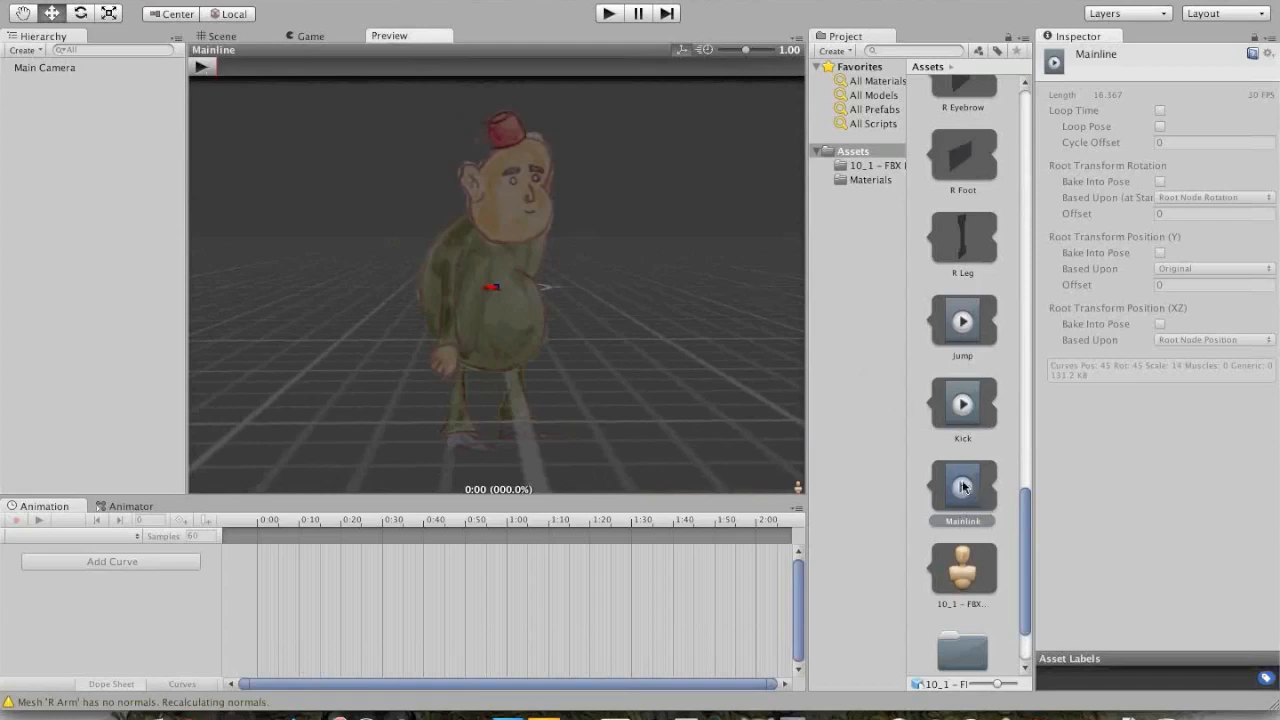
{"action": "left_click", "coordinate": [202, 66]}
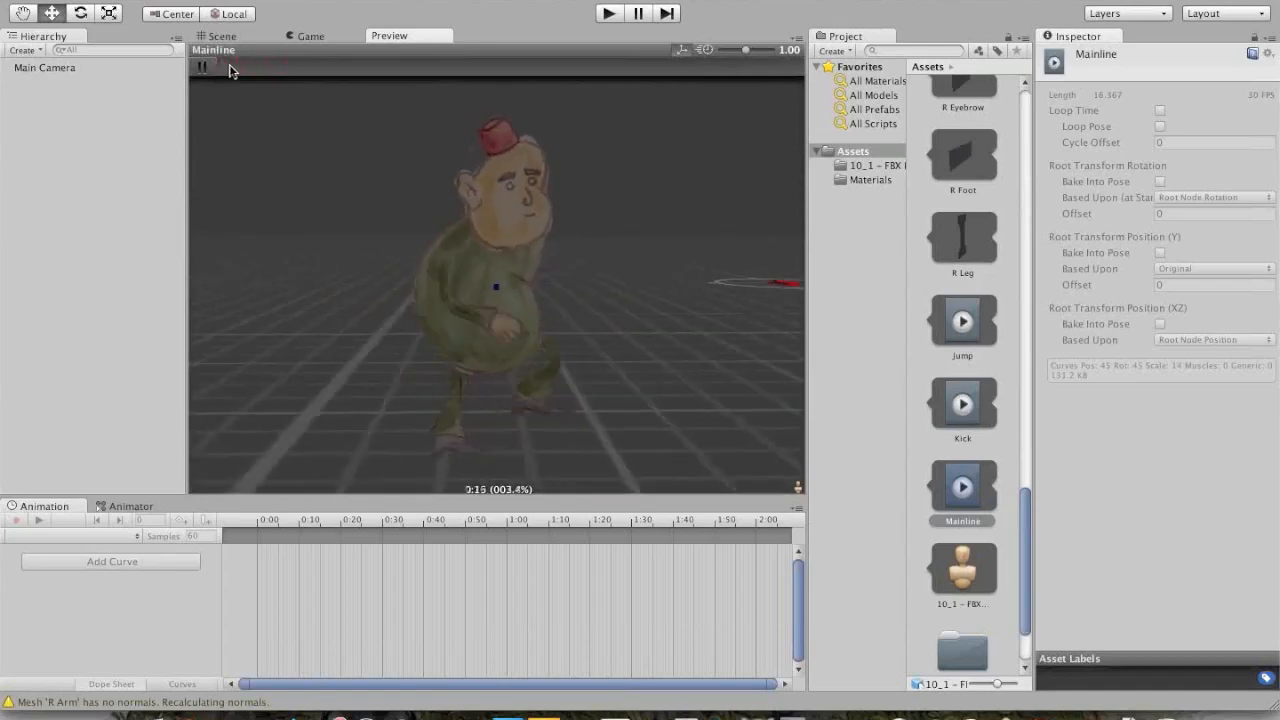
- Replay the Jump animation clip and pause it partway through
{"action": "left_click", "coordinate": [962, 330]}
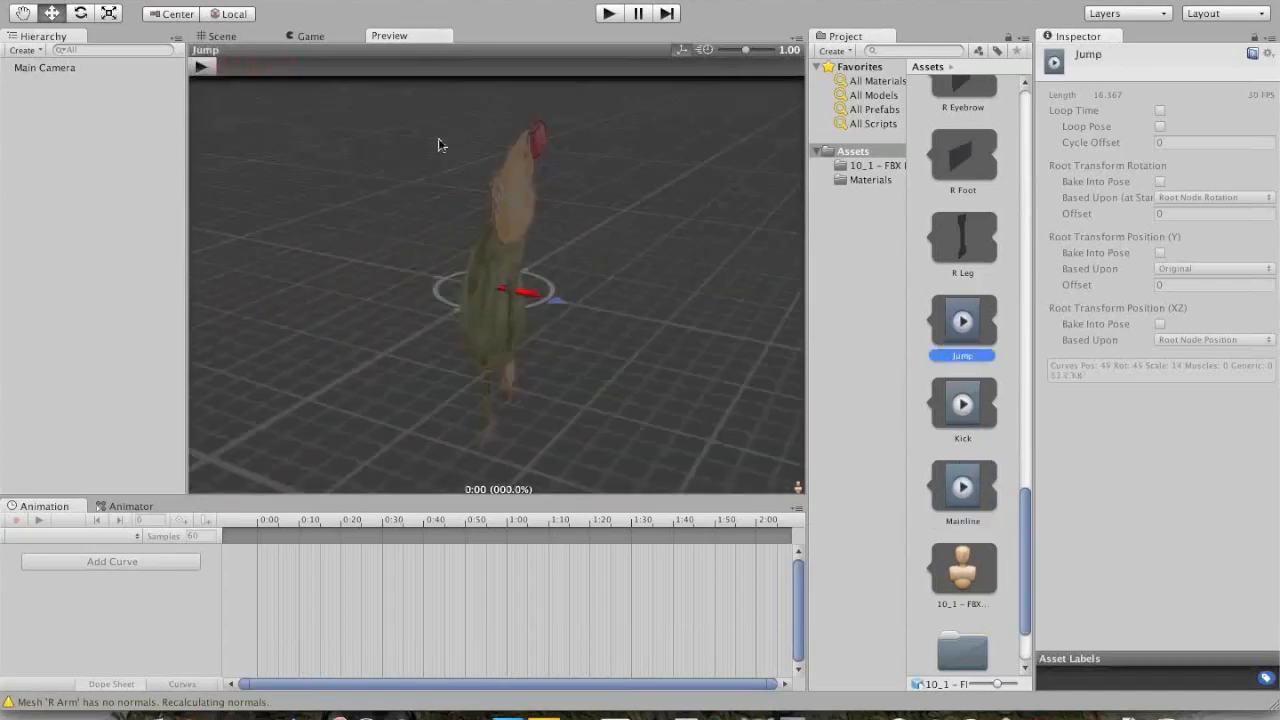
{"action": "left_click", "coordinate": [205, 66]}
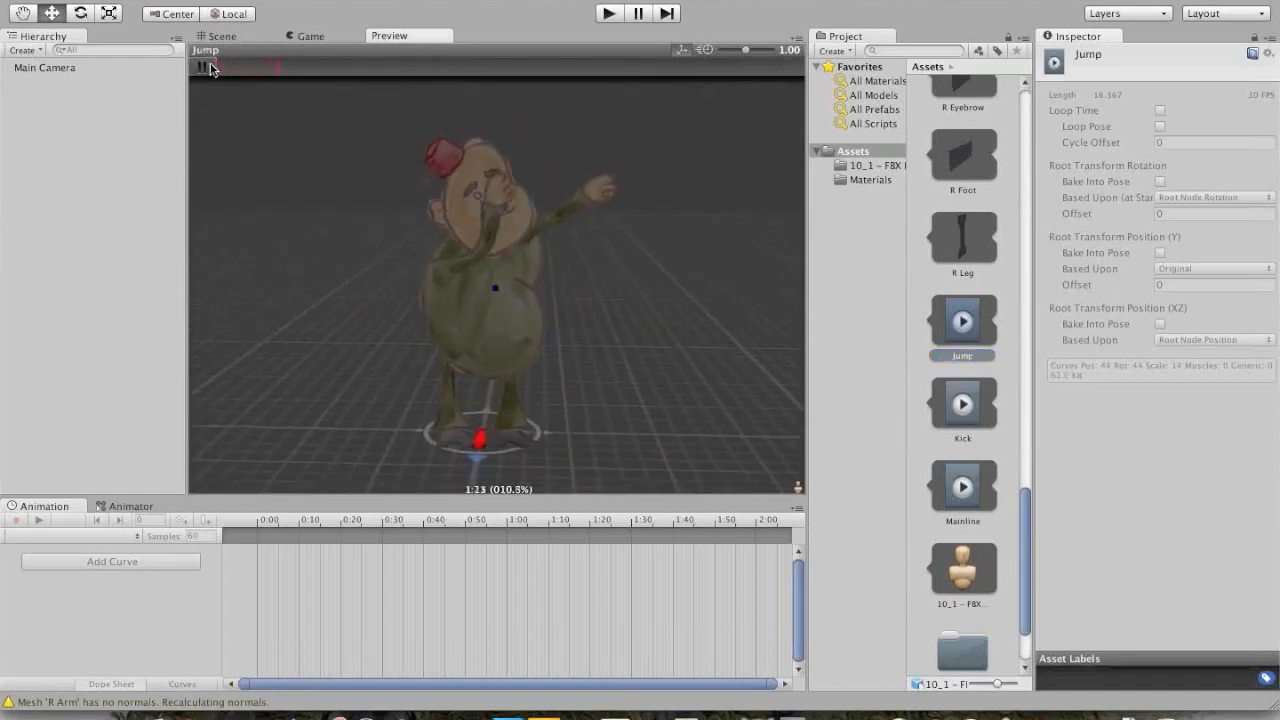
{"action": "left_click", "coordinate": [203, 66]}
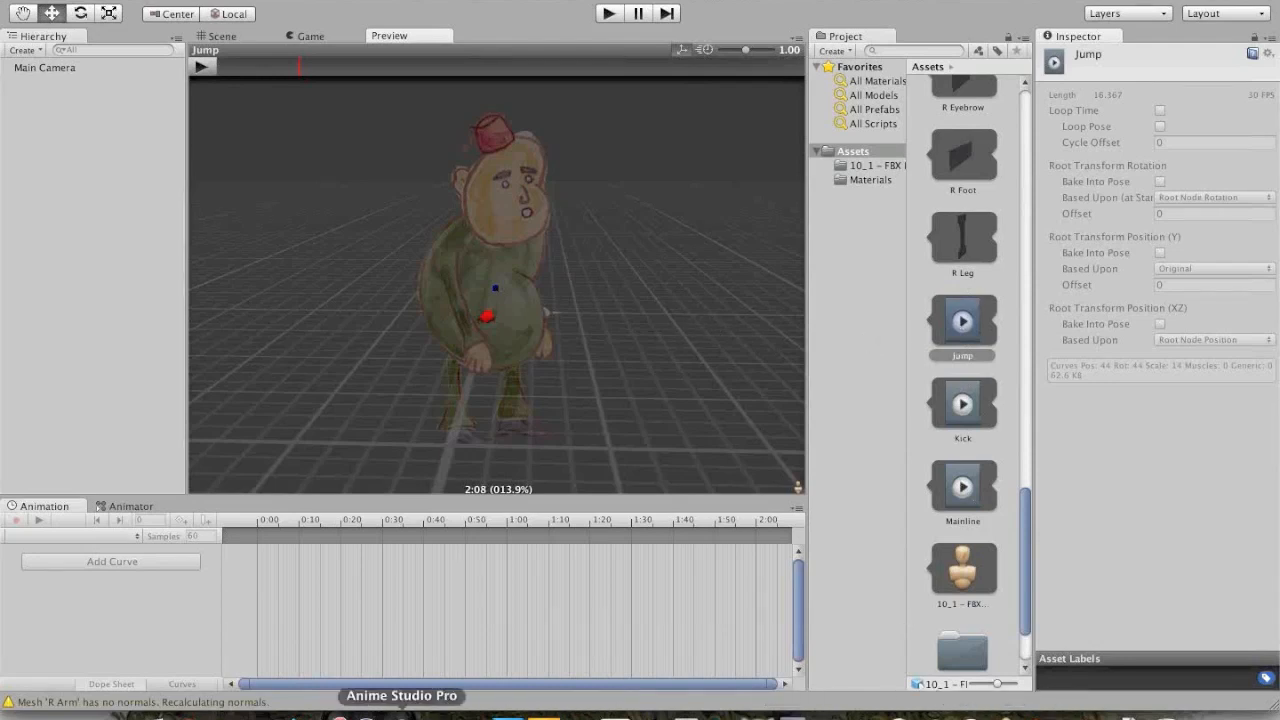
- Switch to Anime Studio Pro and rotate the Head group in 3D to about 47.6 in X and -31.3 in Y
{"action": "left_click", "coordinate": [400, 714]}
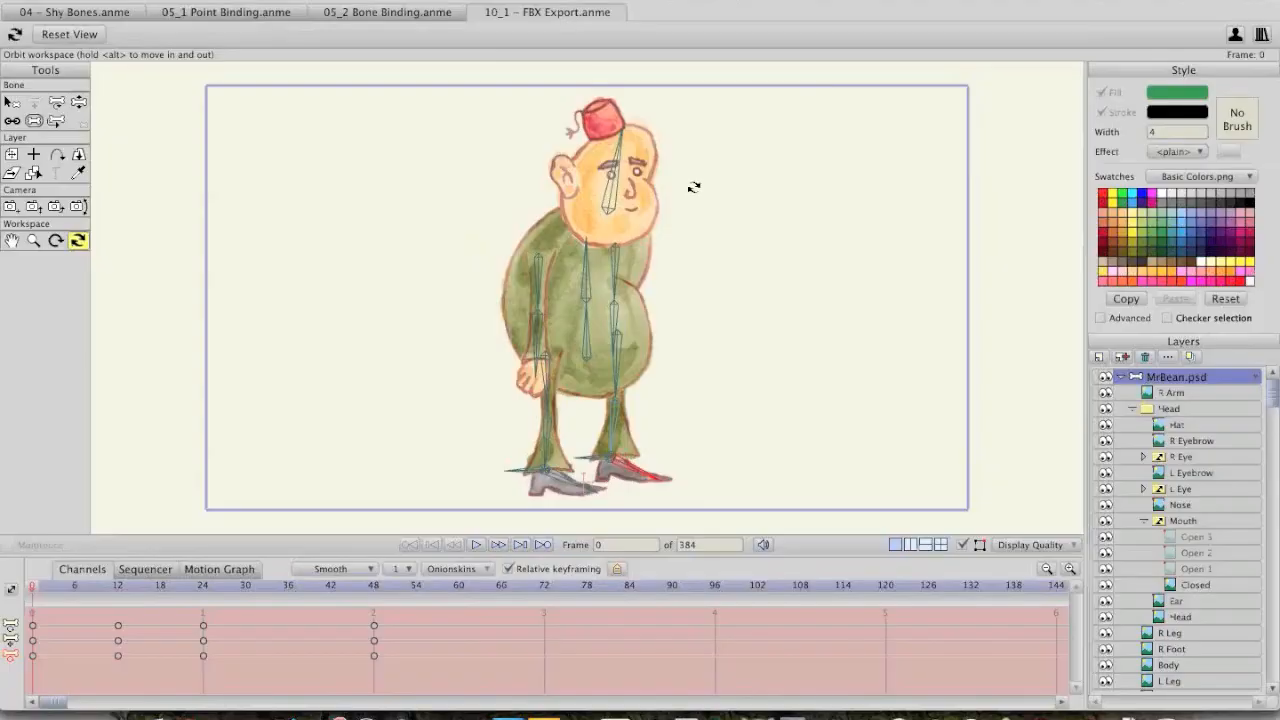
{"action": "left_click", "coordinate": [1170, 409]}
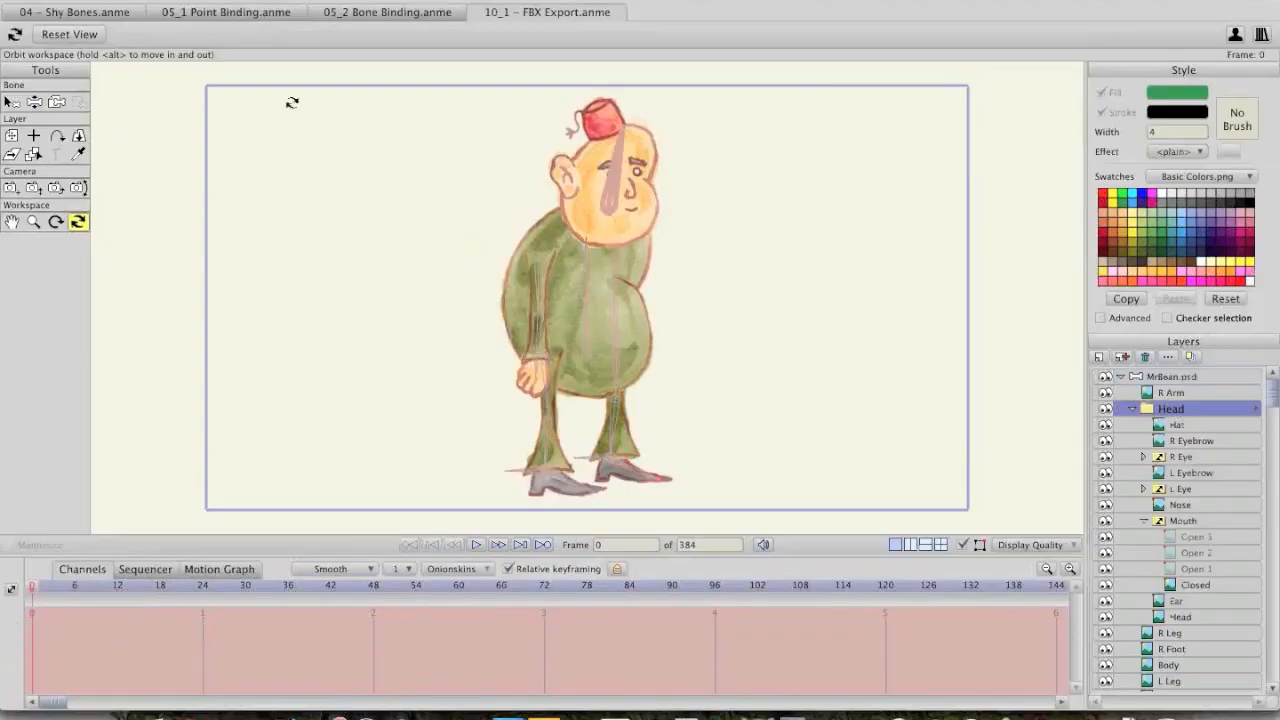
{"action": "left_click", "coordinate": [78, 135]}
{"action": "left_click_drag", "start_coordinate": [642, 240], "coordinate": [650, 380]}
{"action": "left_click_drag", "start_coordinate": [610, 212], "coordinate": [489, 163]}
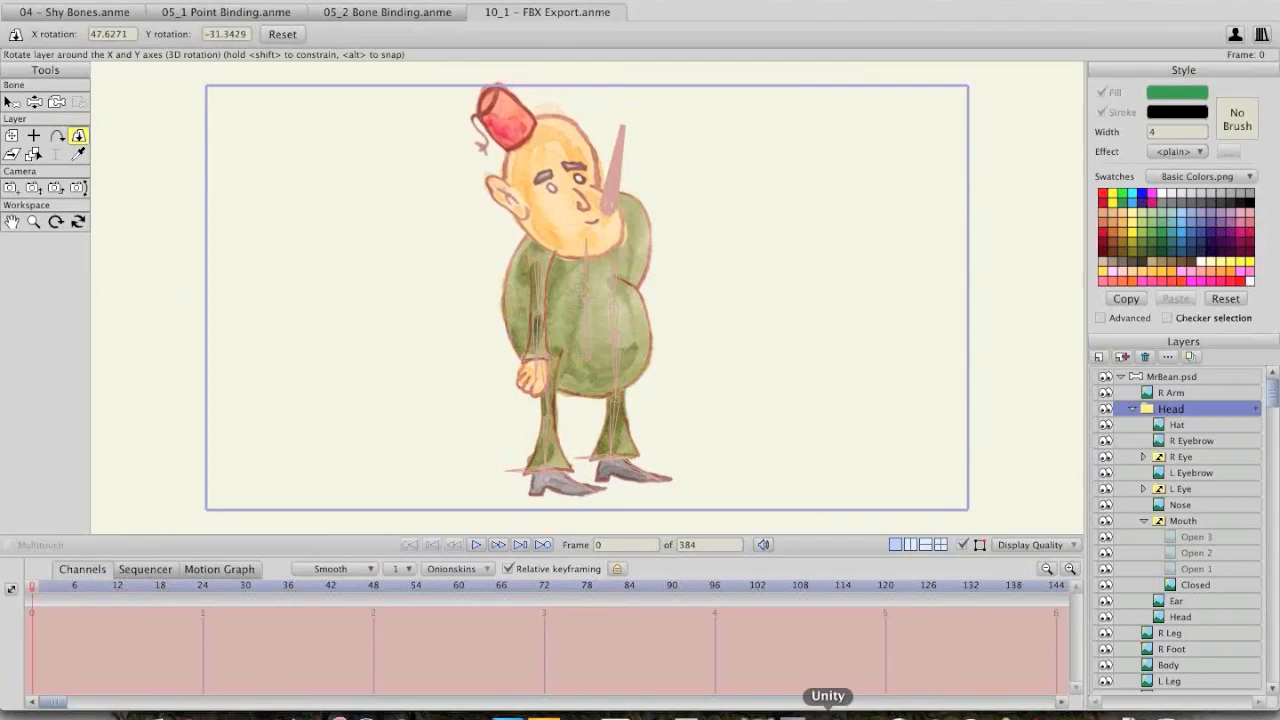
- Switch back to Unity and play the Jump clip again, returning playback to the start
{"action": "left_click", "coordinate": [828, 712]}
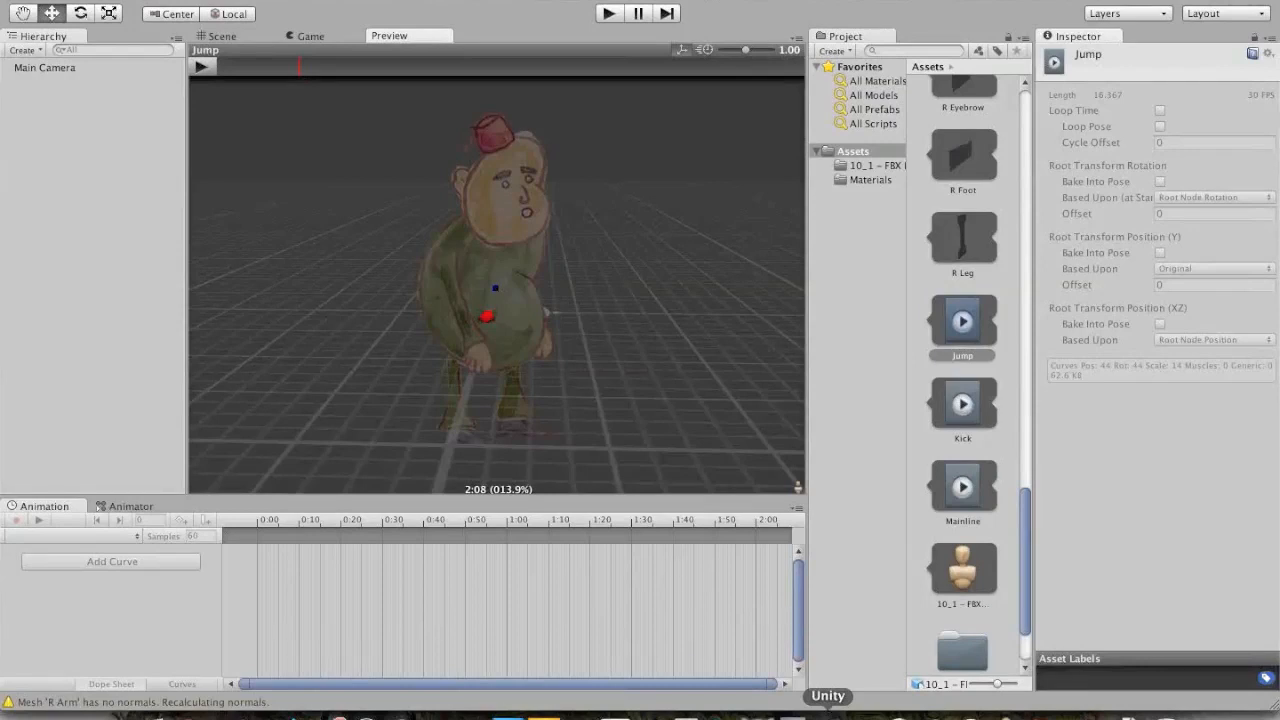
{"action": "left_click", "coordinate": [203, 68]}
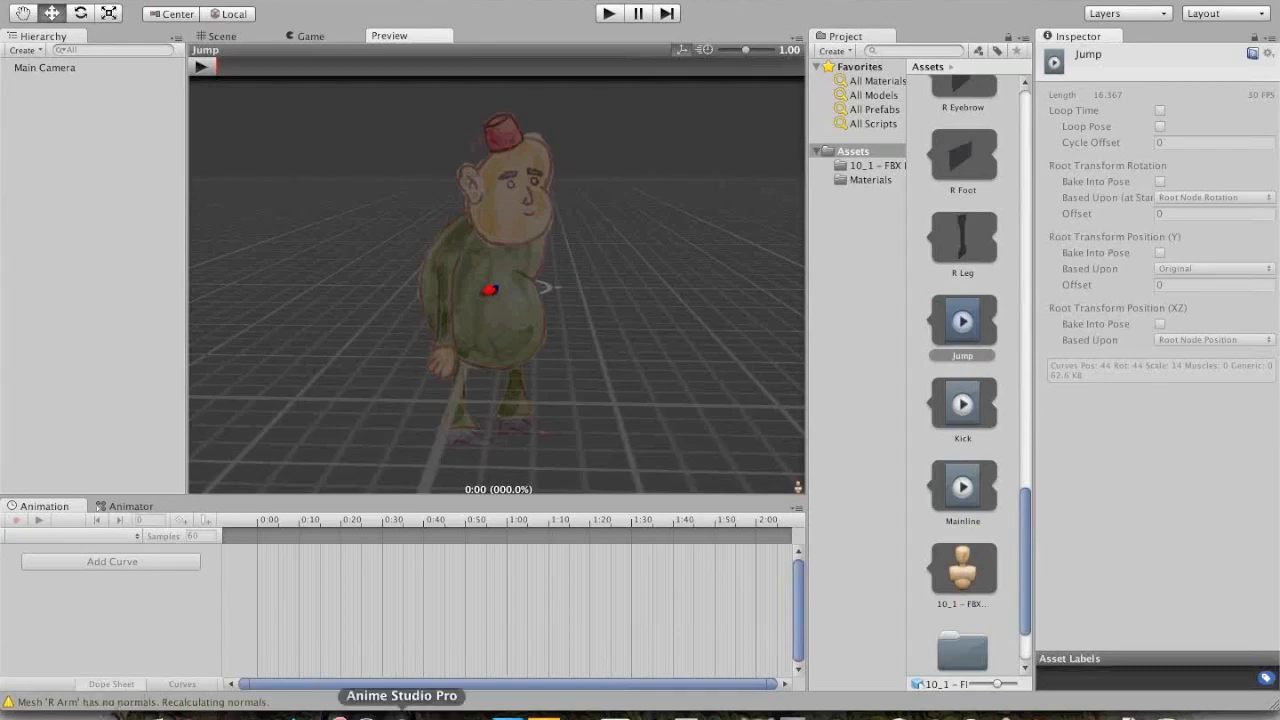
- Switch to Anime Studio Pro and open "10_2 – FBX Preview.anme" from the Webinar folder
{"action": "left_click", "coordinate": [402, 712]}
{"action": "key", "text": "super+o"}
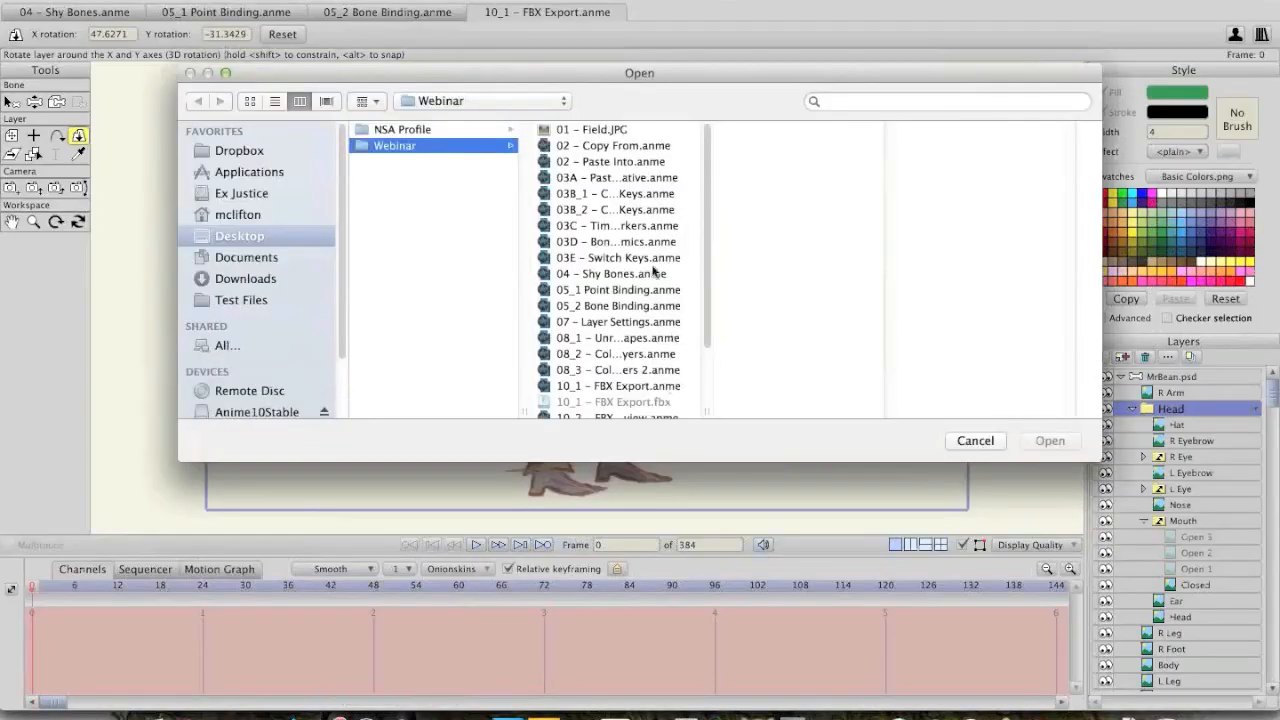
{"action": "scroll", "coordinate": [638, 298], "scroll_direction": "down", "scroll_amount": 3}
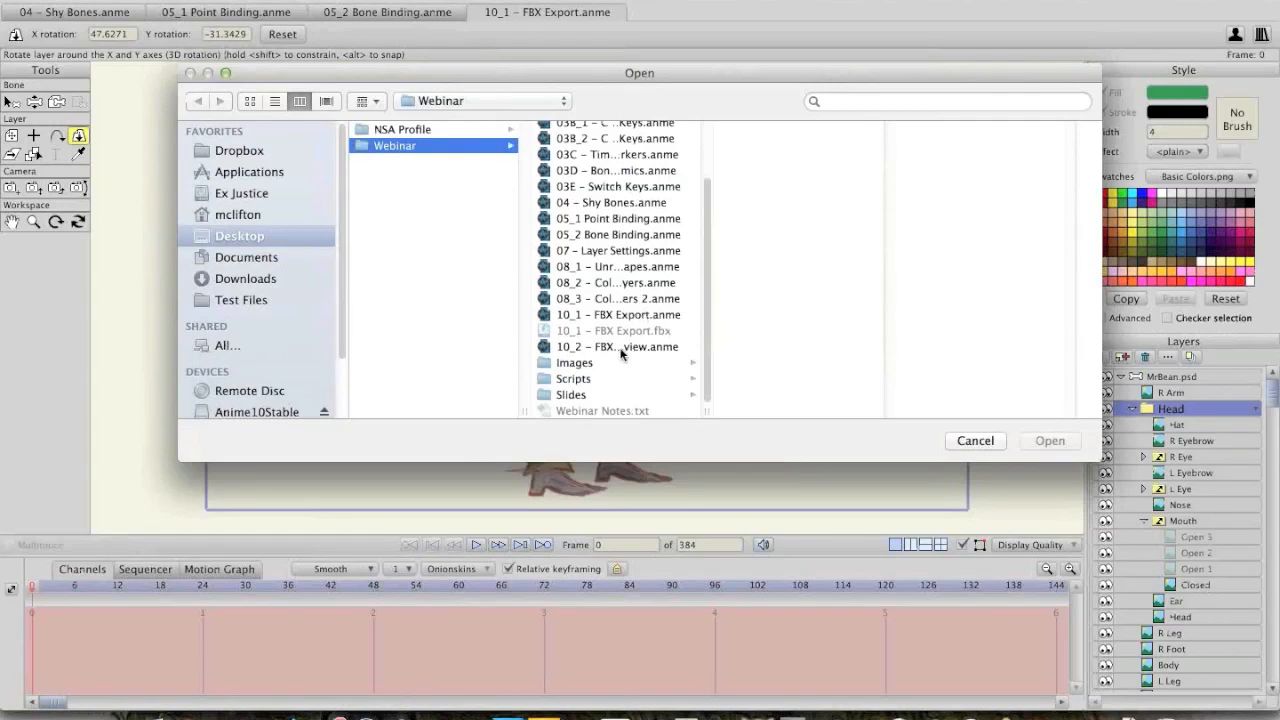
{"action": "double_click", "coordinate": [630, 350]}
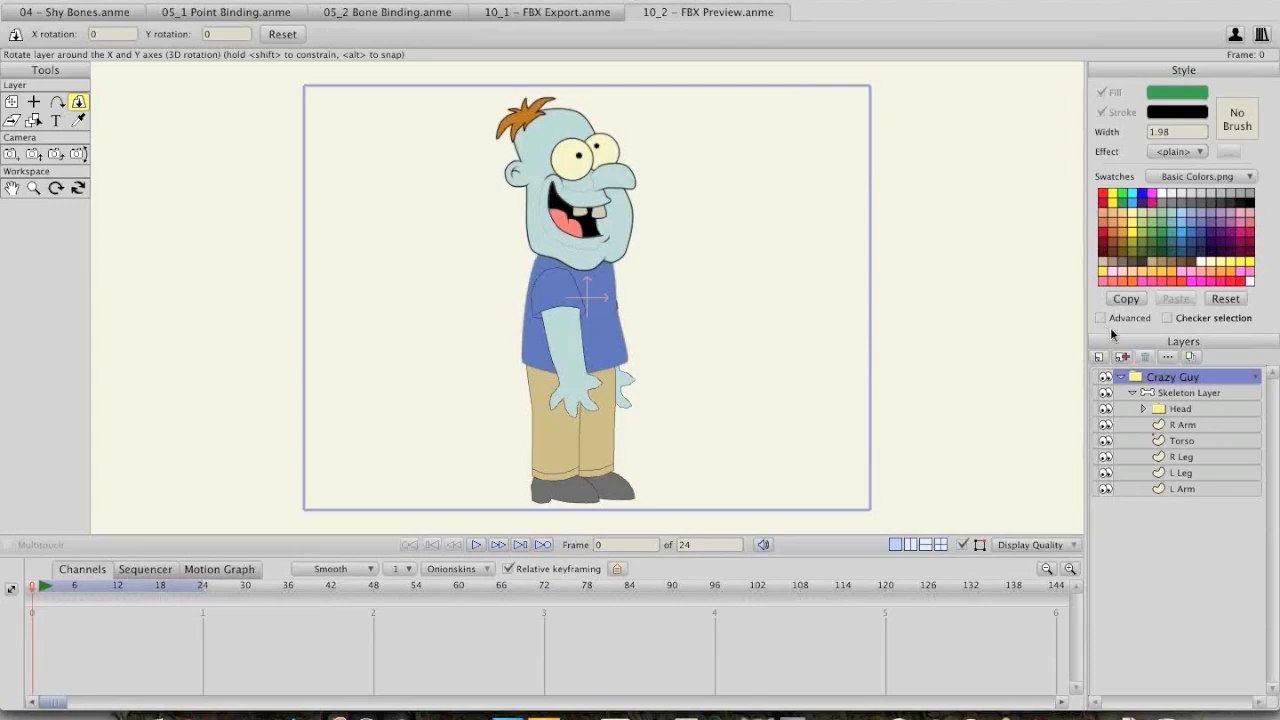
- Examine the L Leg and R Leg vector layers, then play the character's animation and rewind to frame 0
{"action": "left_click", "coordinate": [1183, 473]}
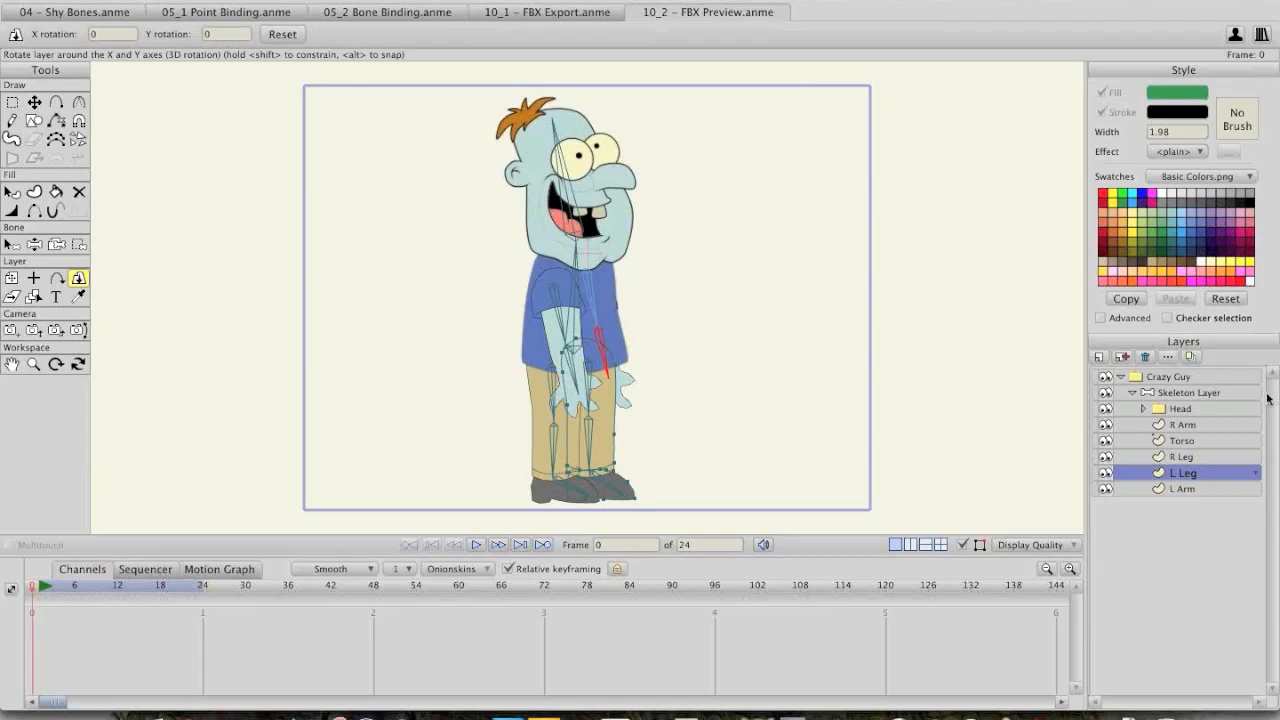
{"action": "left_click", "coordinate": [1177, 460]}
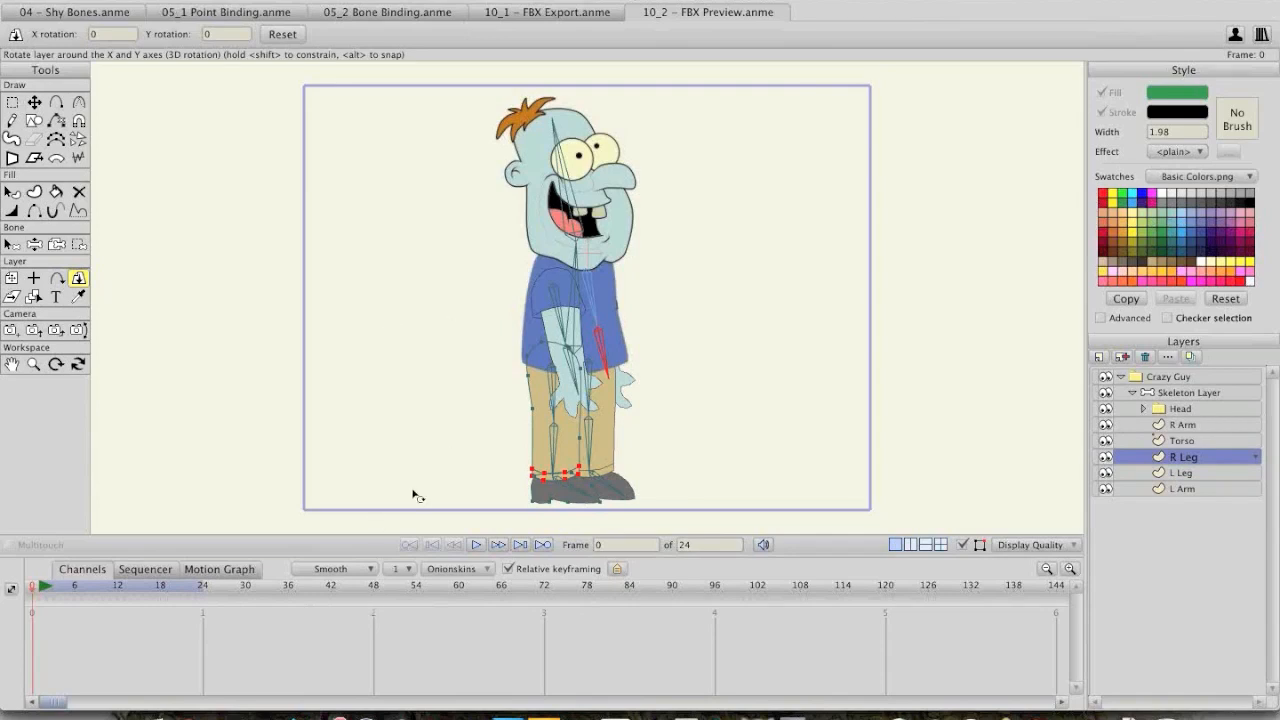
{"action": "left_click", "coordinate": [475, 544]}
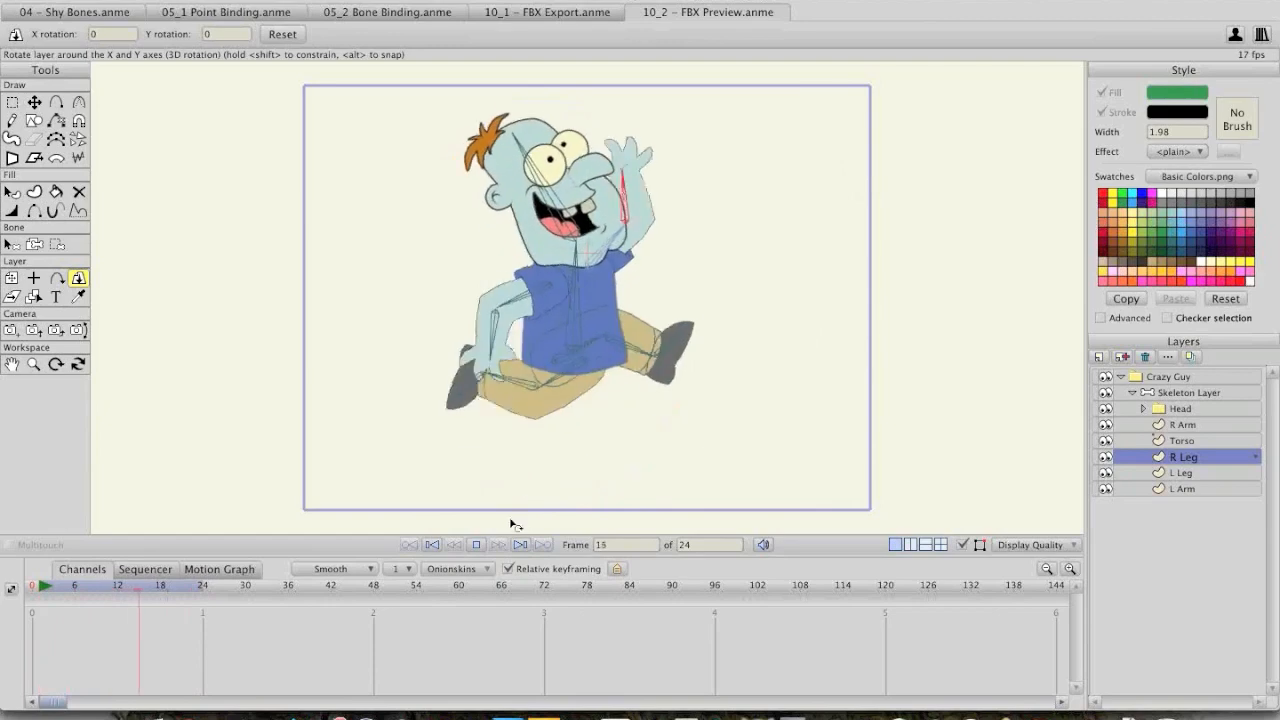
{"action": "left_click", "coordinate": [434, 547]}
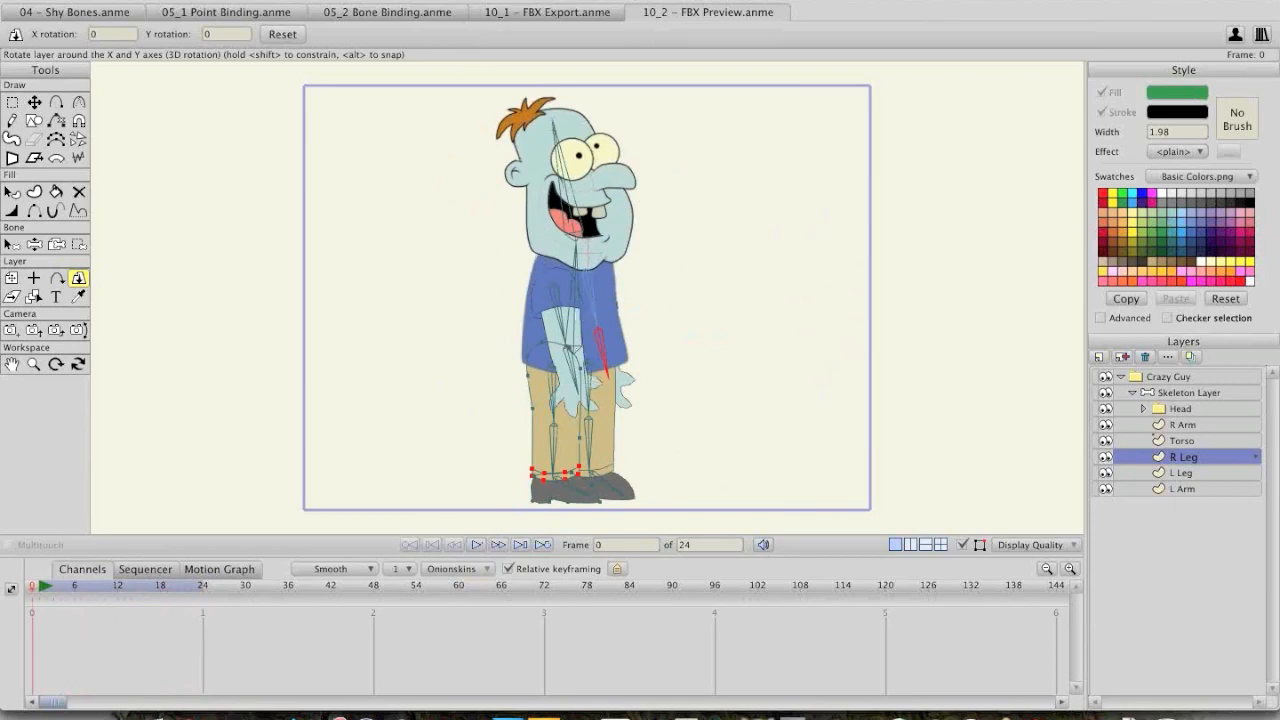
- Turn on FBX Preview Mode, play the animation to see how it would export, and rewind to frame 0
{"action": "left_click", "coordinate": [485, 2]}
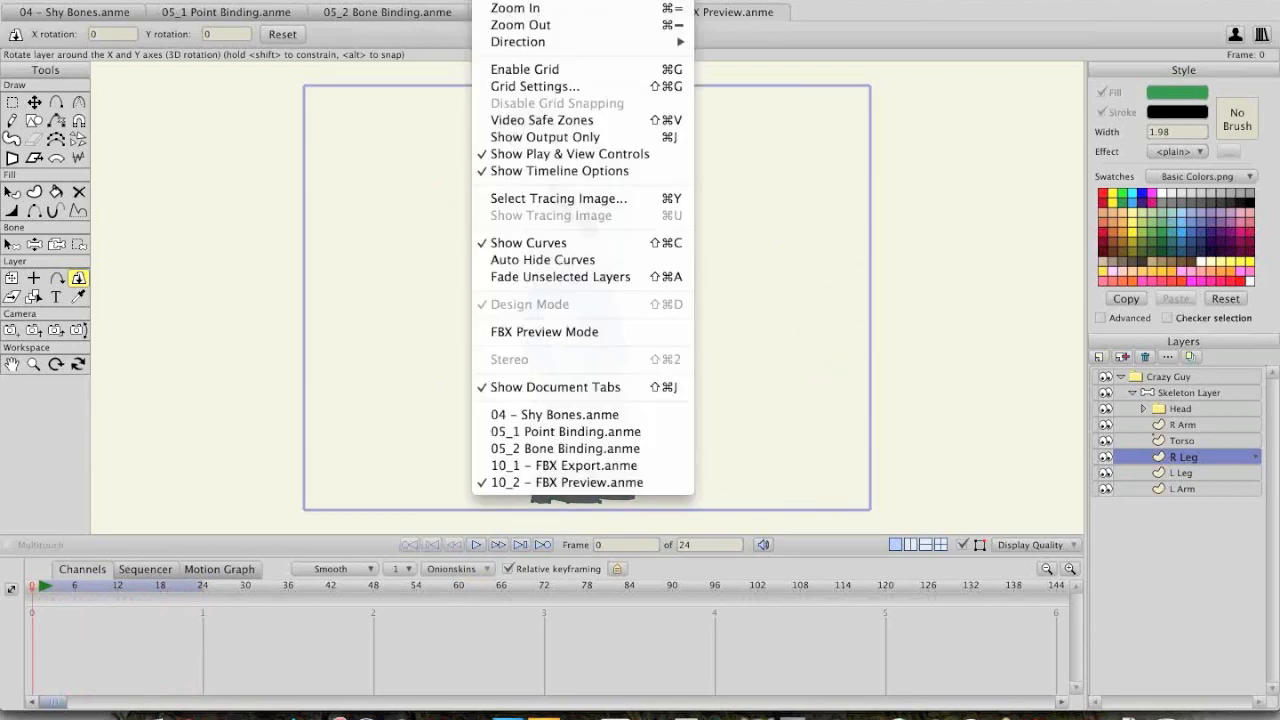
{"action": "left_click", "coordinate": [538, 332]}
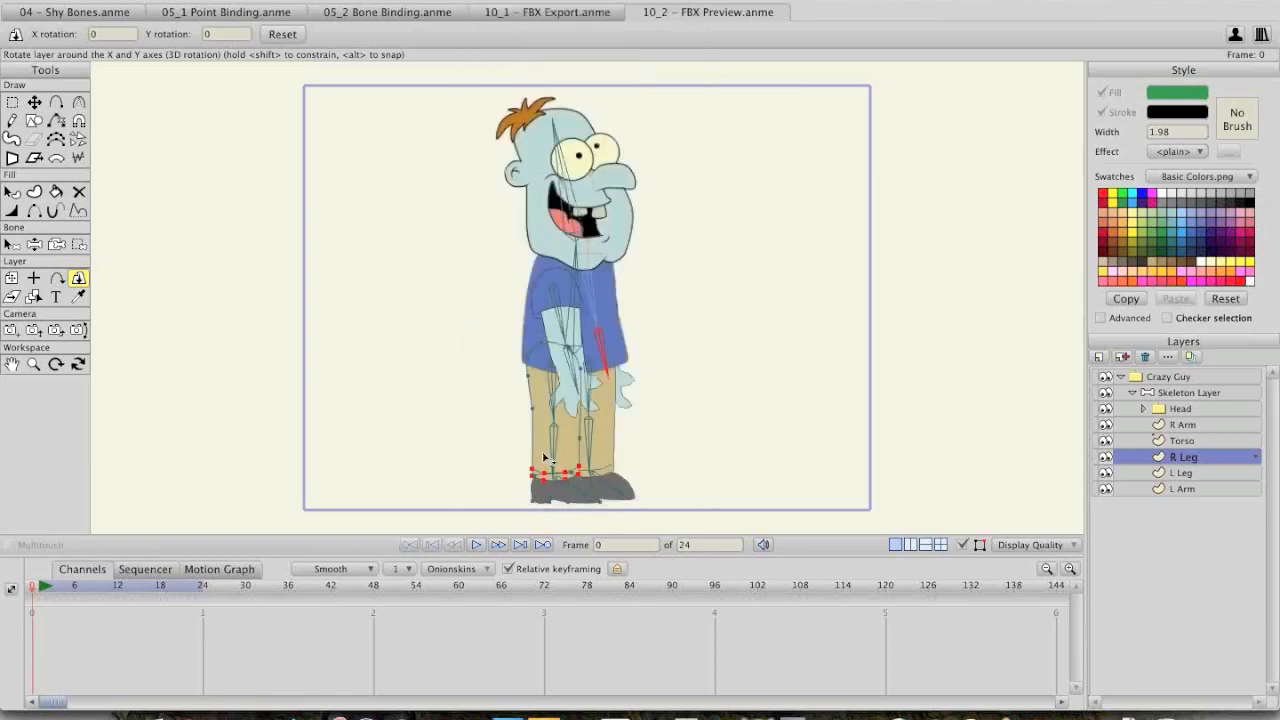
{"action": "left_click", "coordinate": [477, 544]}
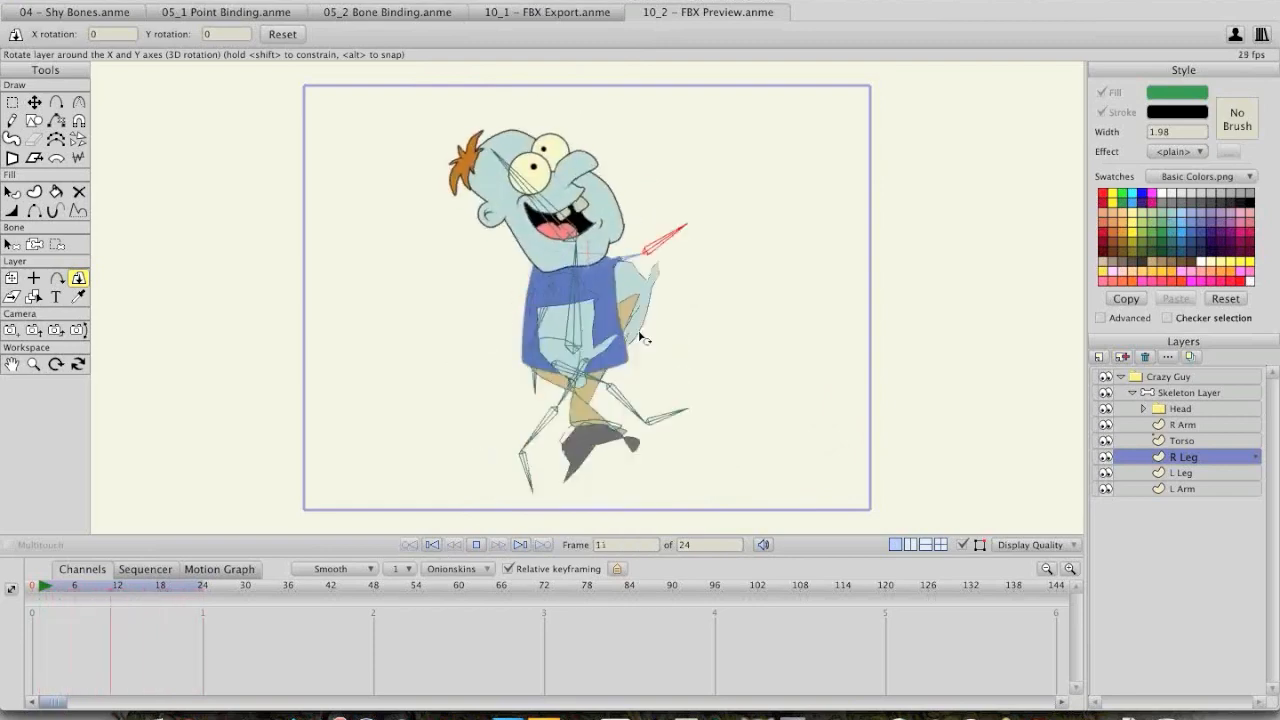
{"action": "left_click", "coordinate": [432, 544]}
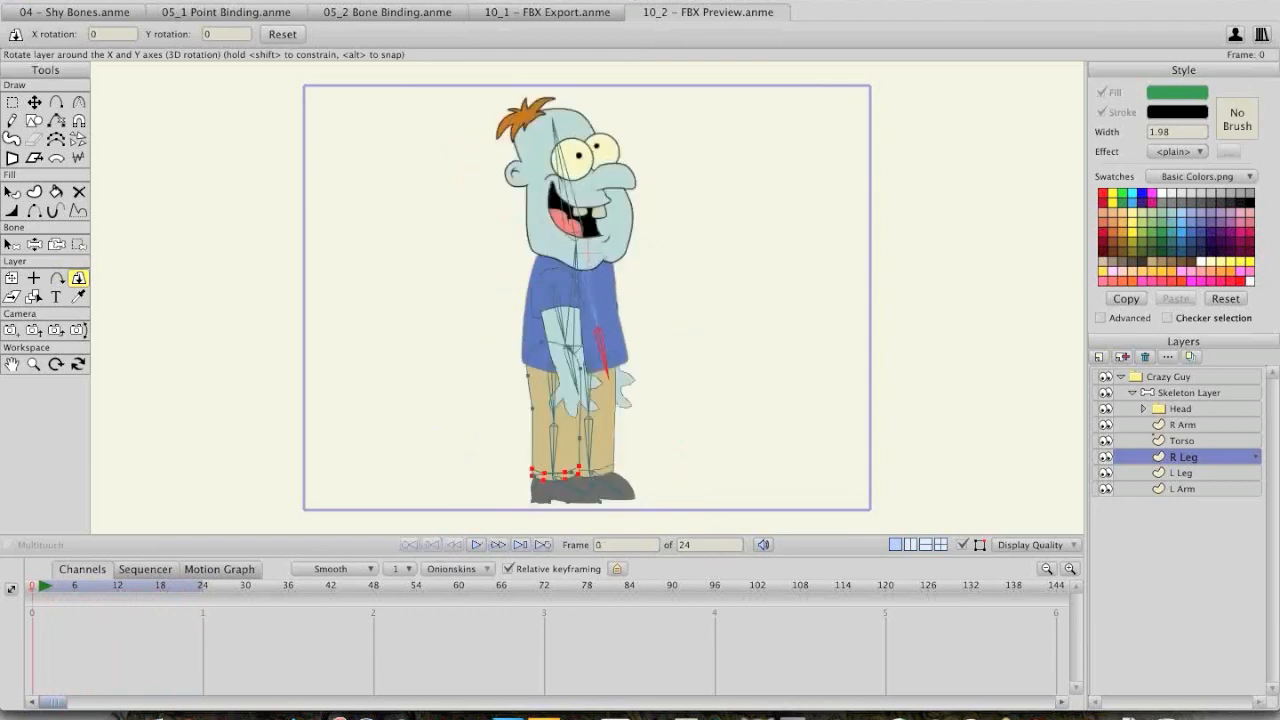
- Turn off FBX Preview Mode, play the normal animation for comparison, and rewind to frame 0
{"action": "left_click", "coordinate": [495, 0]}
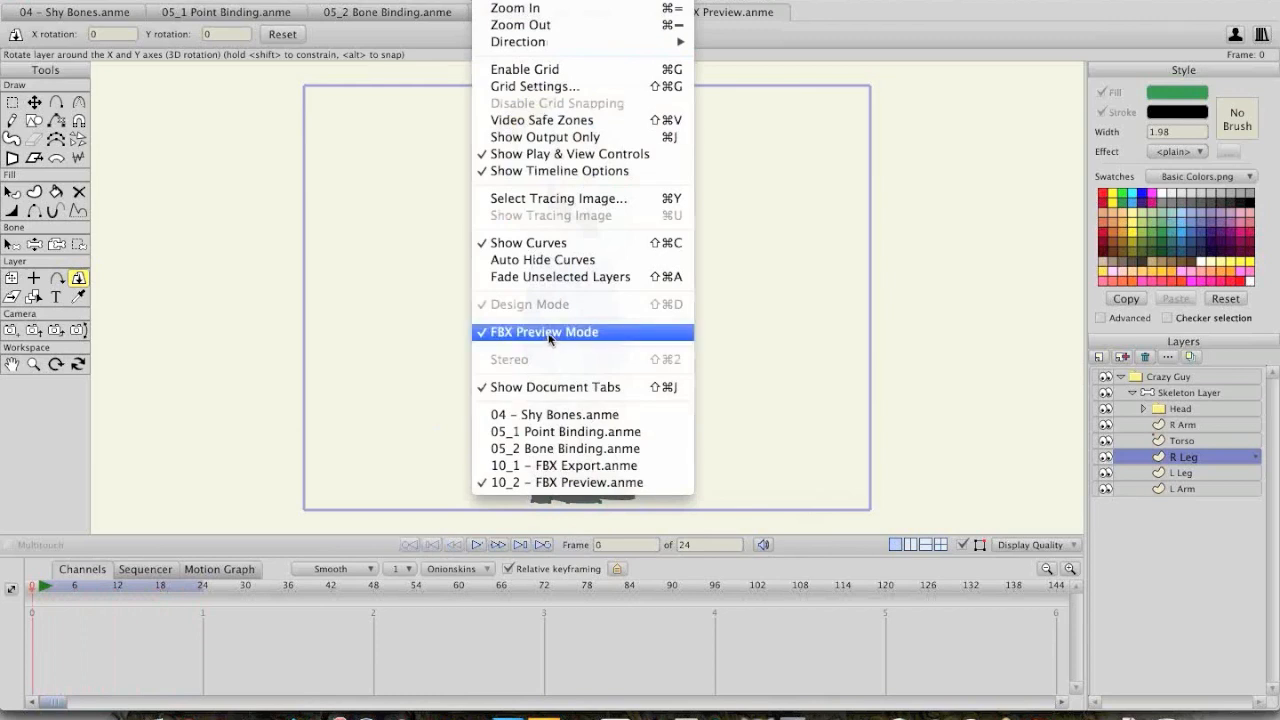
{"action": "left_click", "coordinate": [641, 328]}
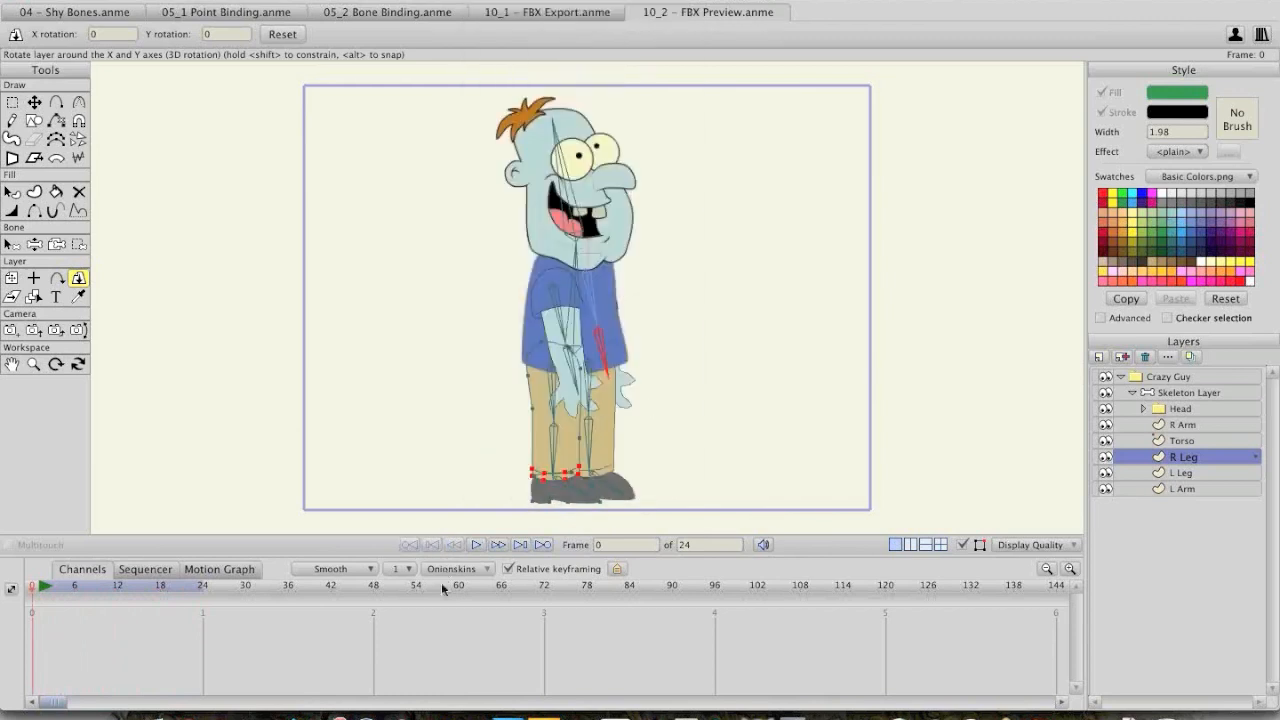
{"action": "left_click", "coordinate": [476, 545]}
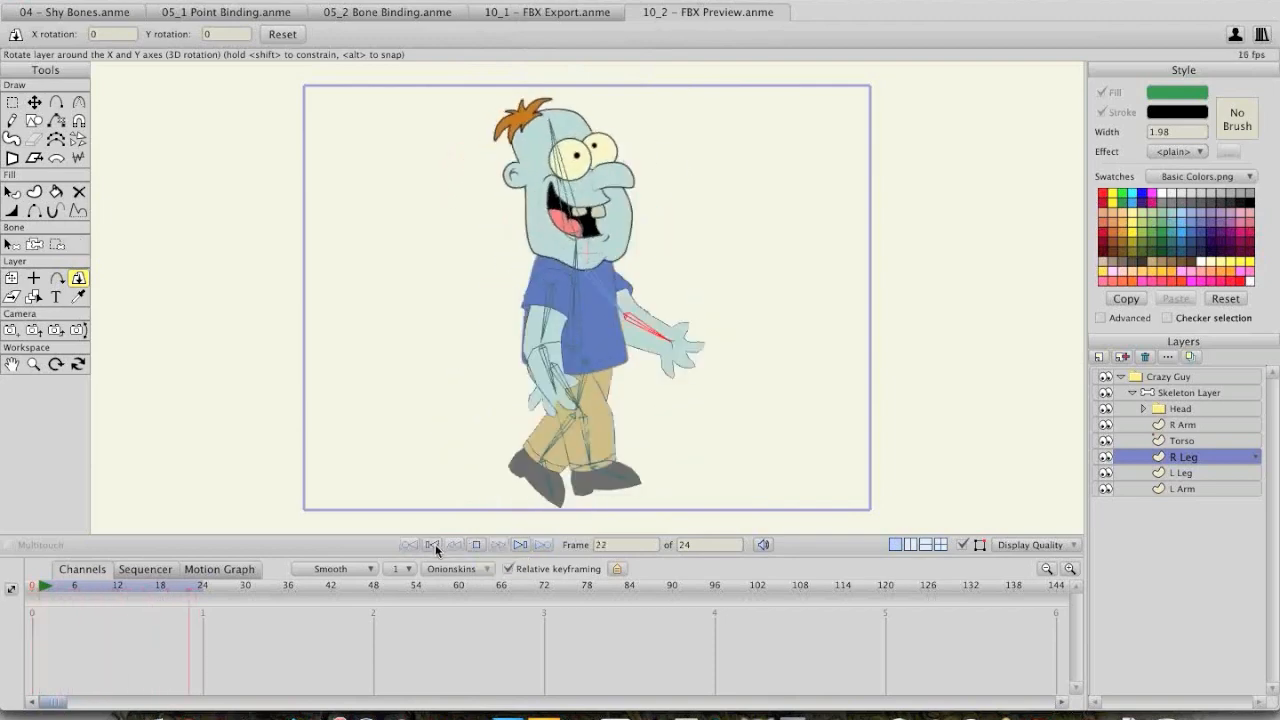
{"action": "left_click", "coordinate": [435, 544]}
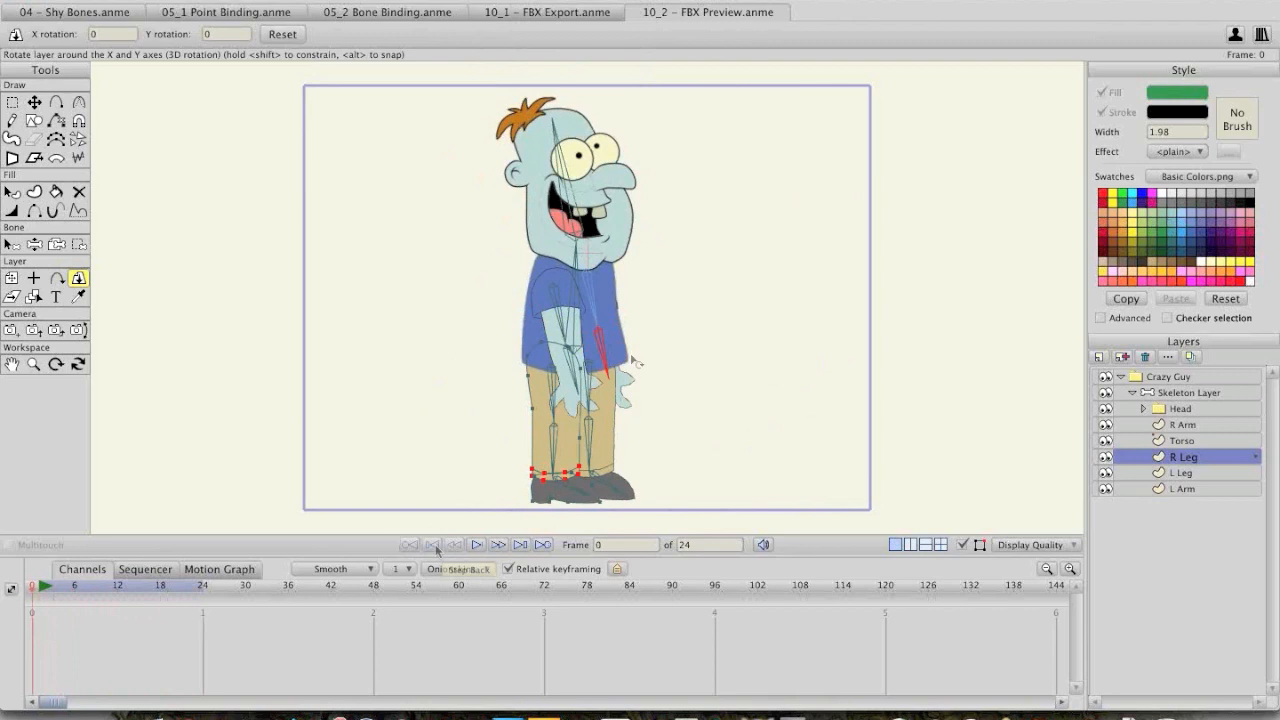